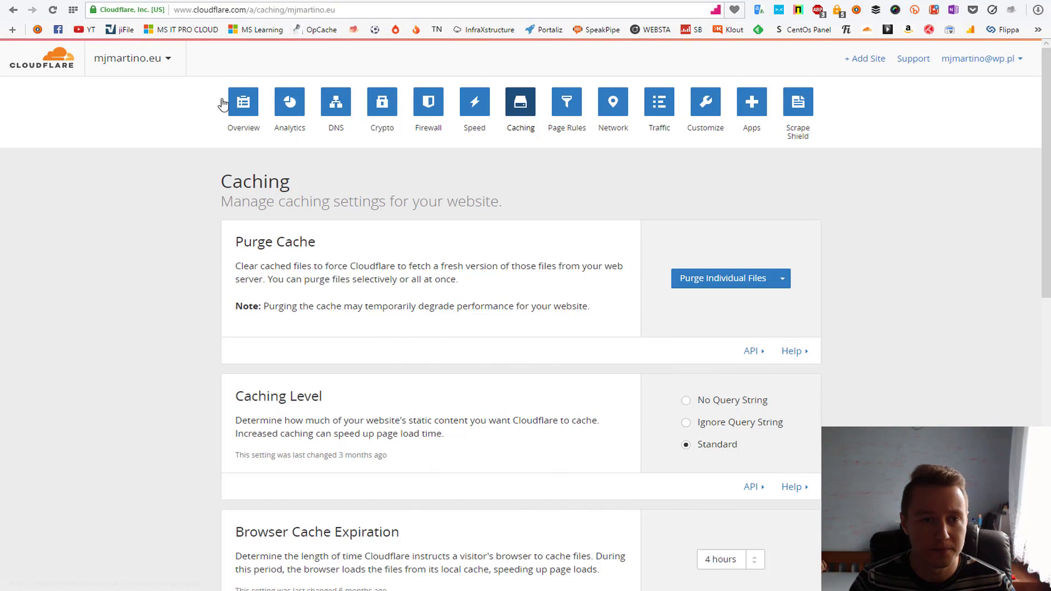
Open the domain's Overview page and view the certificate details of the secure connection on the mjmartino.eu site.
click(243, 105)
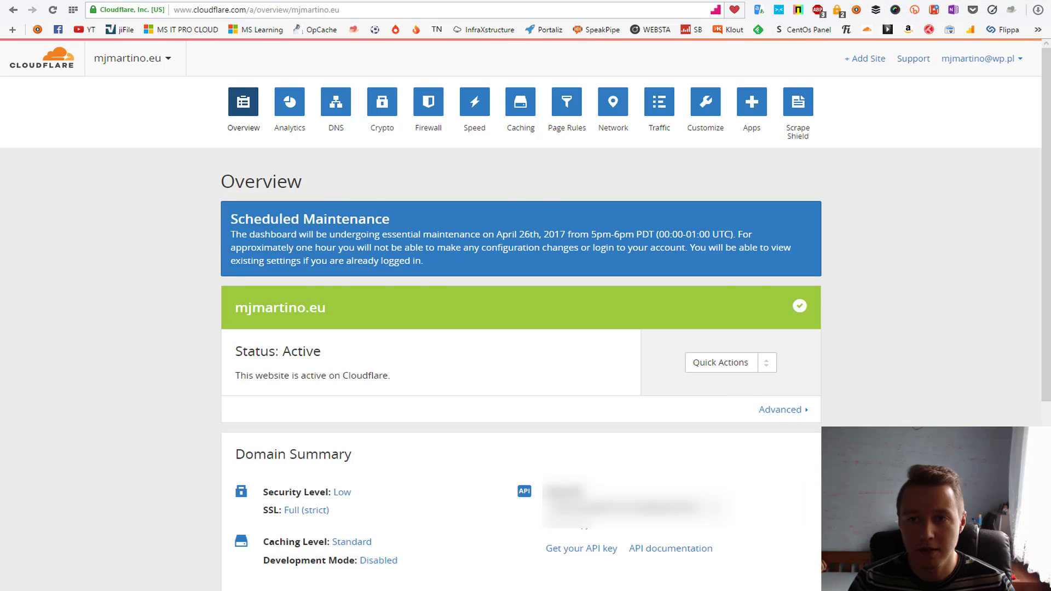
key(ctrl+Tab)
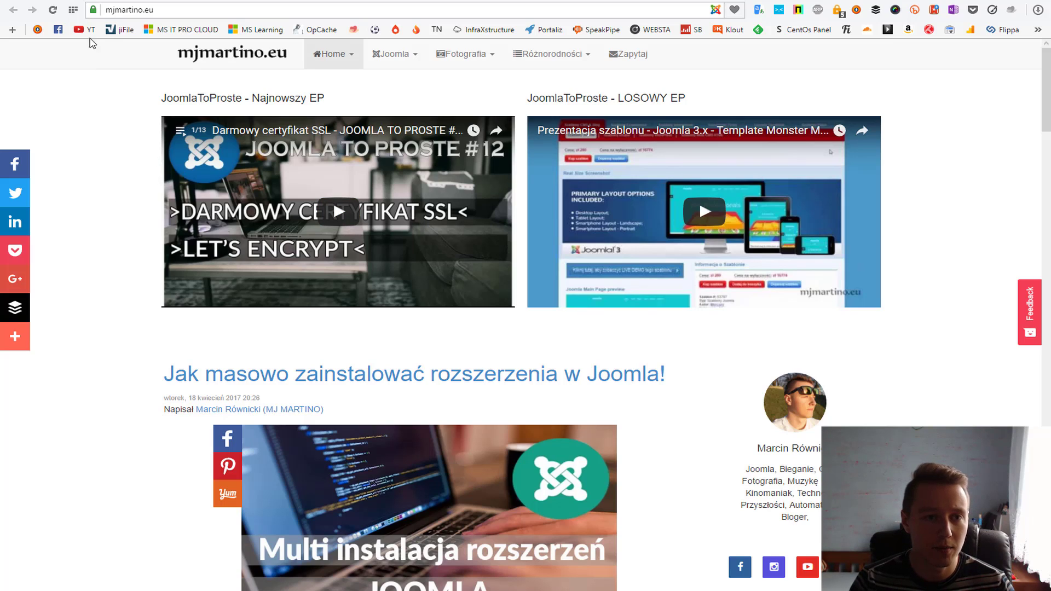
click(93, 13)
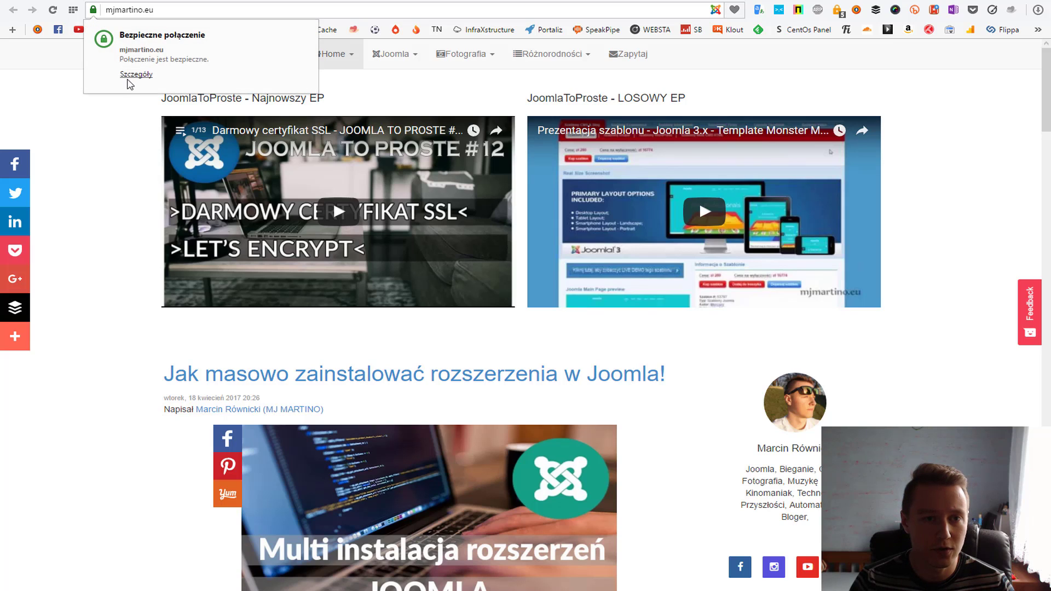
click(130, 76)
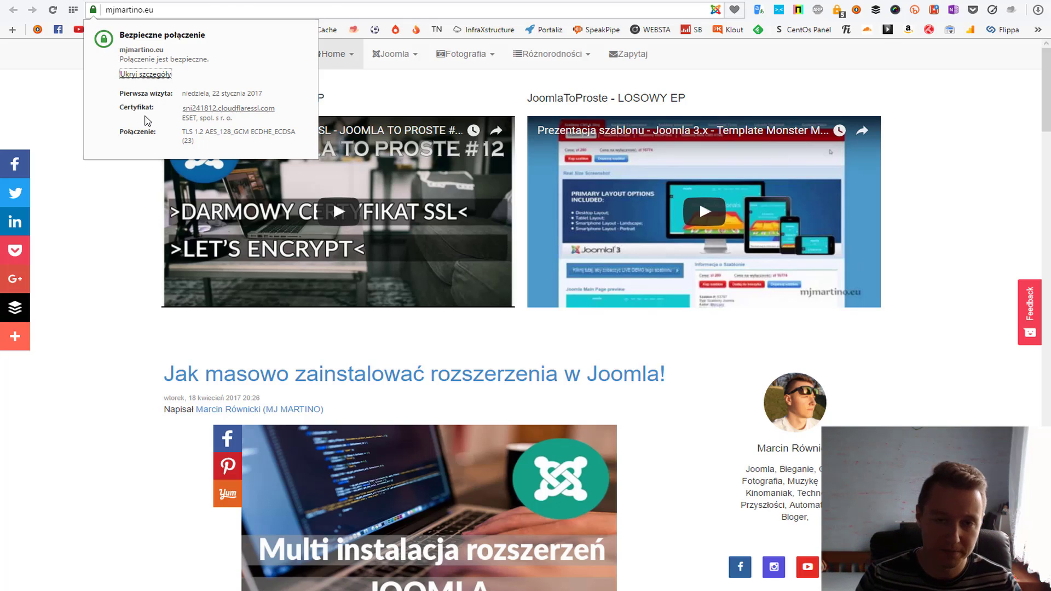
Examine the assigned Cloudflare nameservers in the domain's DNS settings on the Cloudflare dashboard.
key(ctrl+Tab)
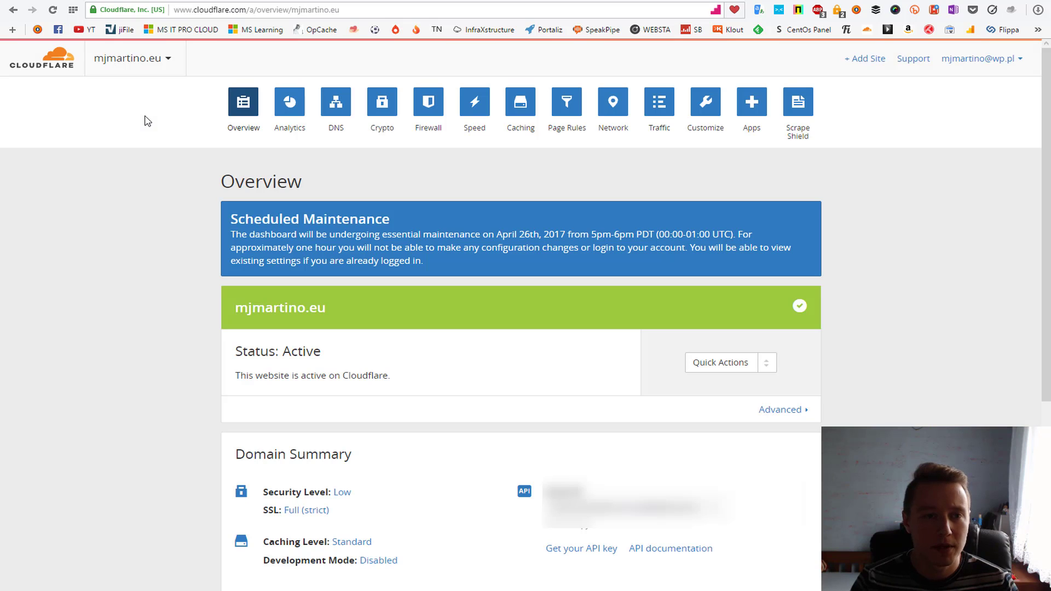
click(336, 102)
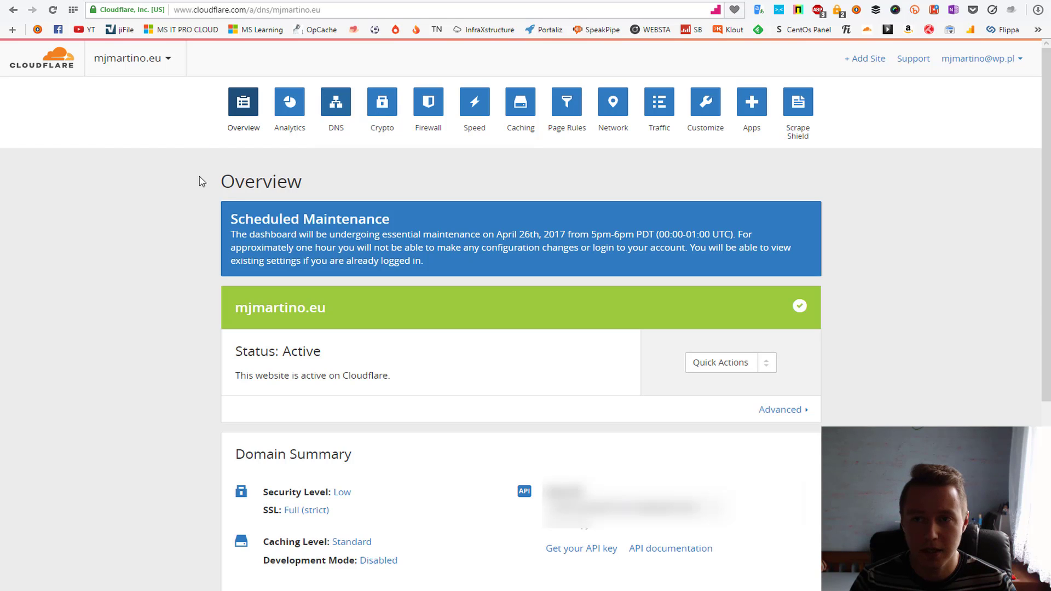
scroll(213, 165, down, 13)
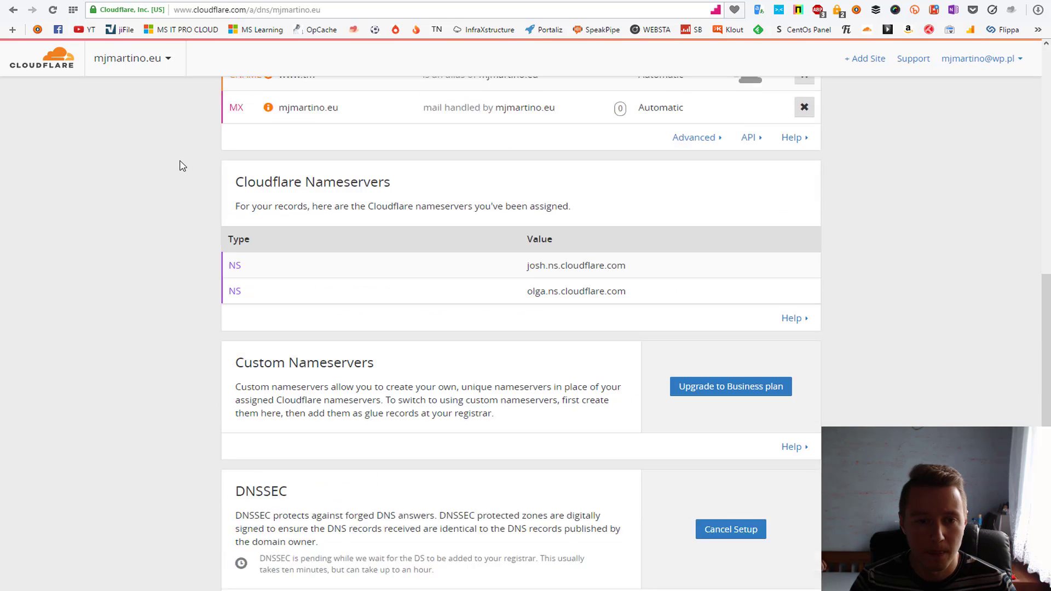
scroll(182, 166, up, 1)
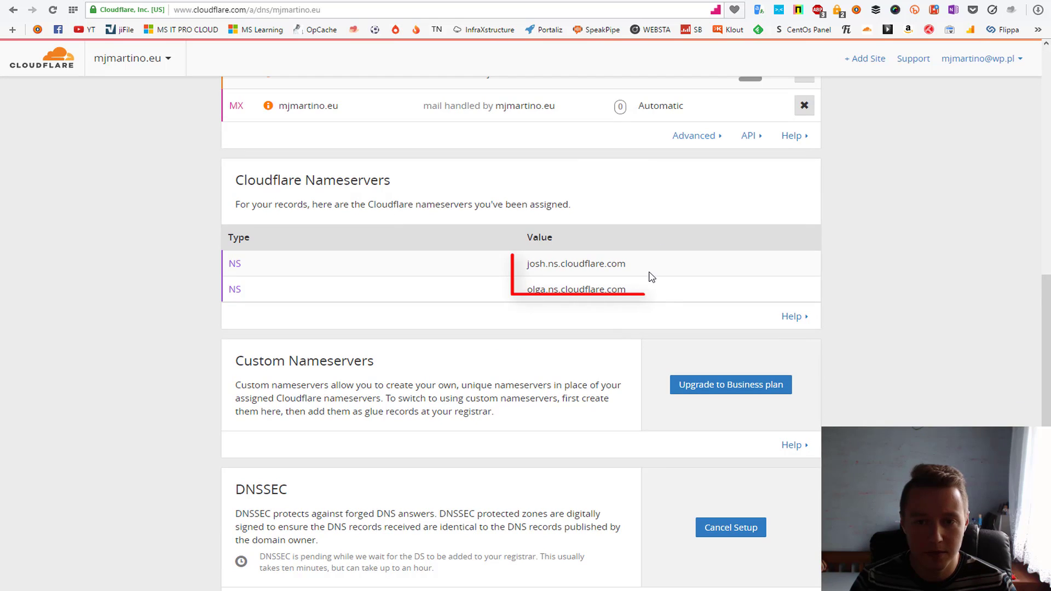
drag(649, 296, 230, 263)
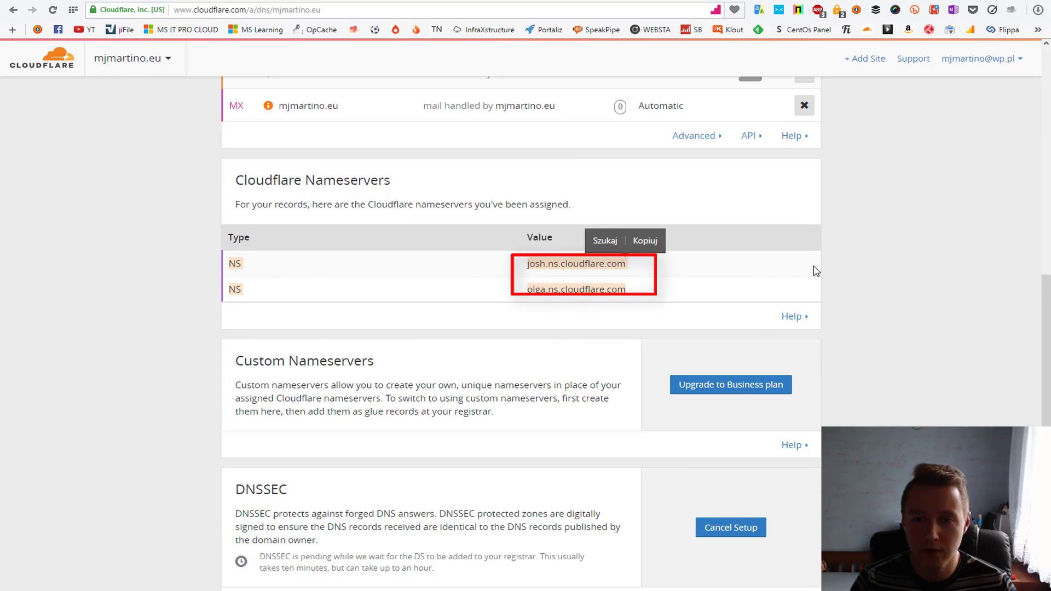
click(837, 257)
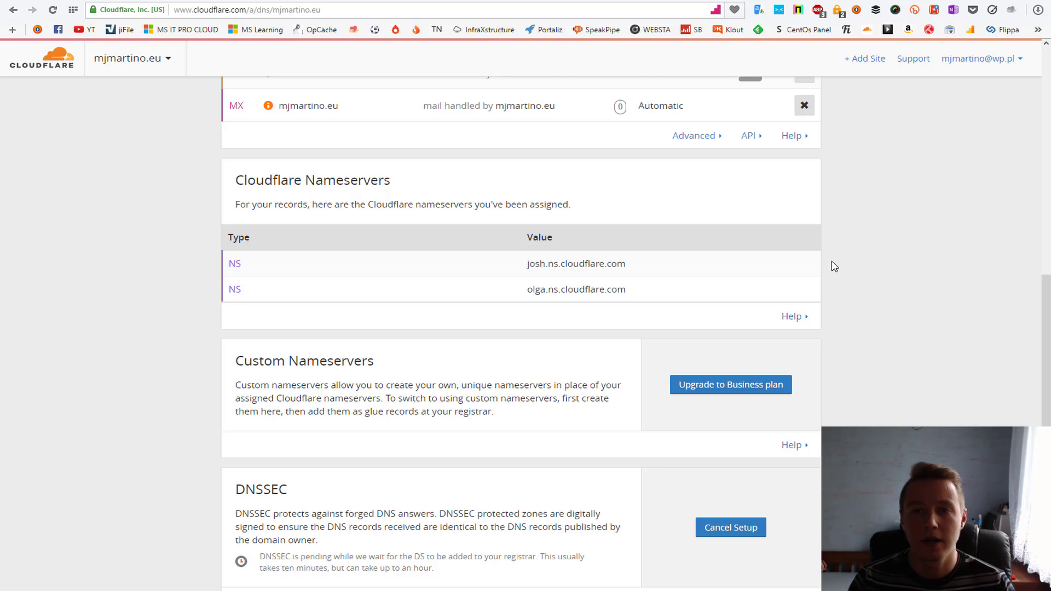
Read the support articles "Cloudflare and Joomla: Recommended First Steps" and "How do I create a Page Rule?".
key(ctrl+Tab)
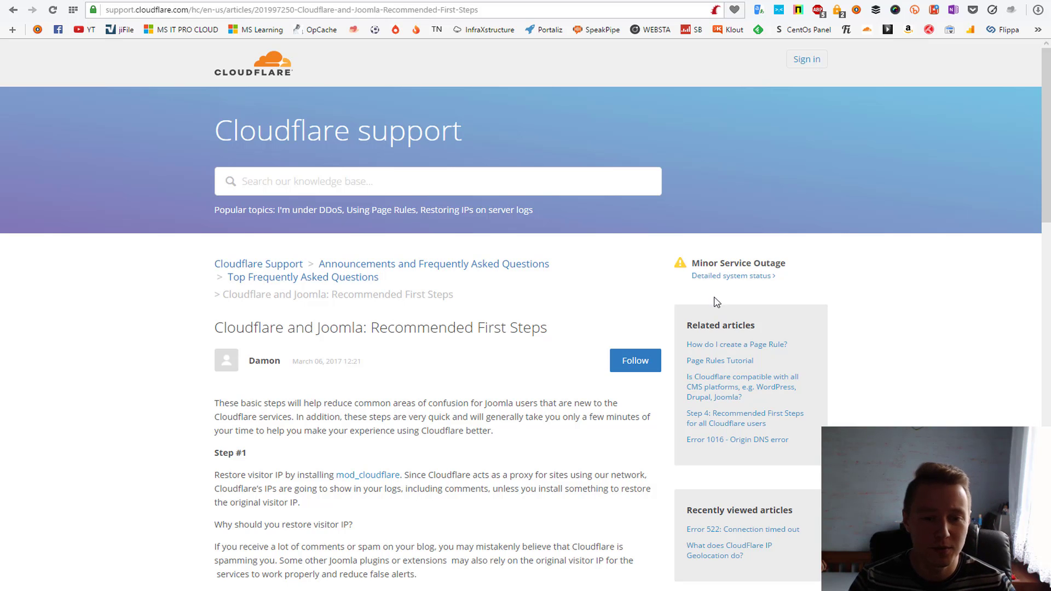
scroll(208, 377, down, 1)
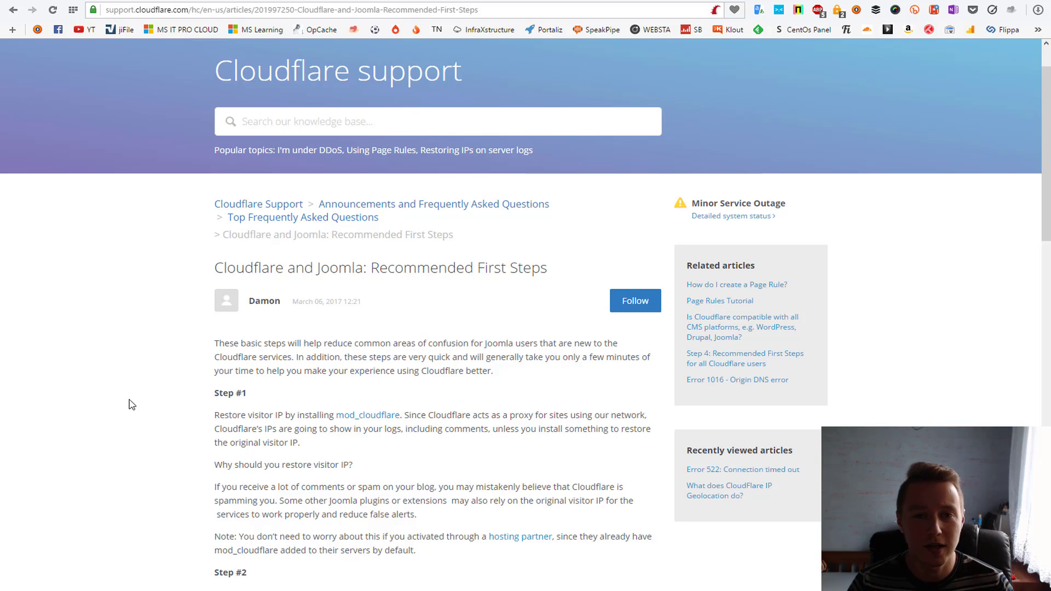
scroll(132, 404, down, 1)
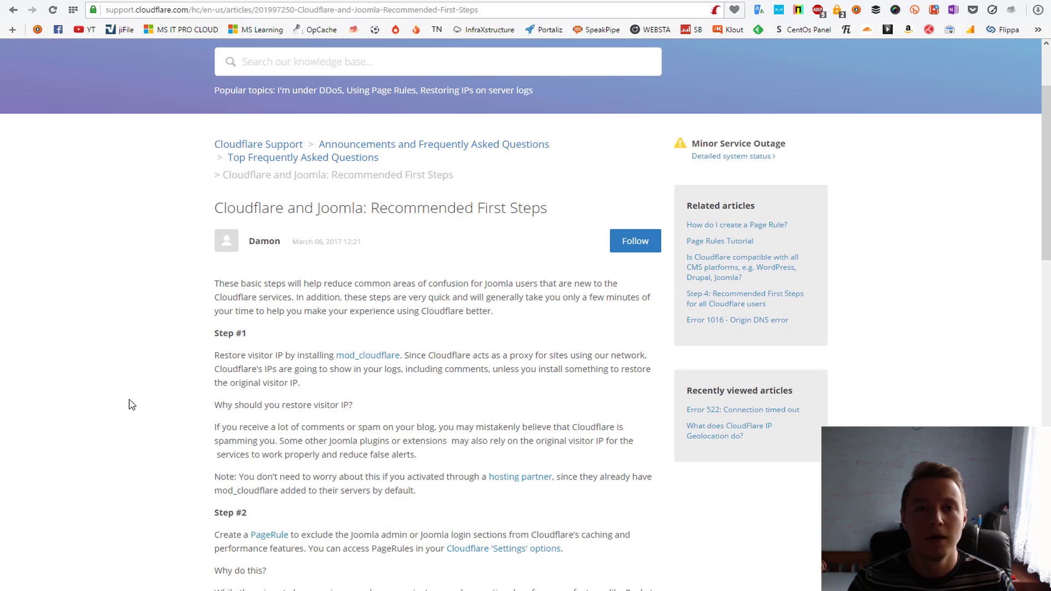
scroll(131, 399, down, 2)
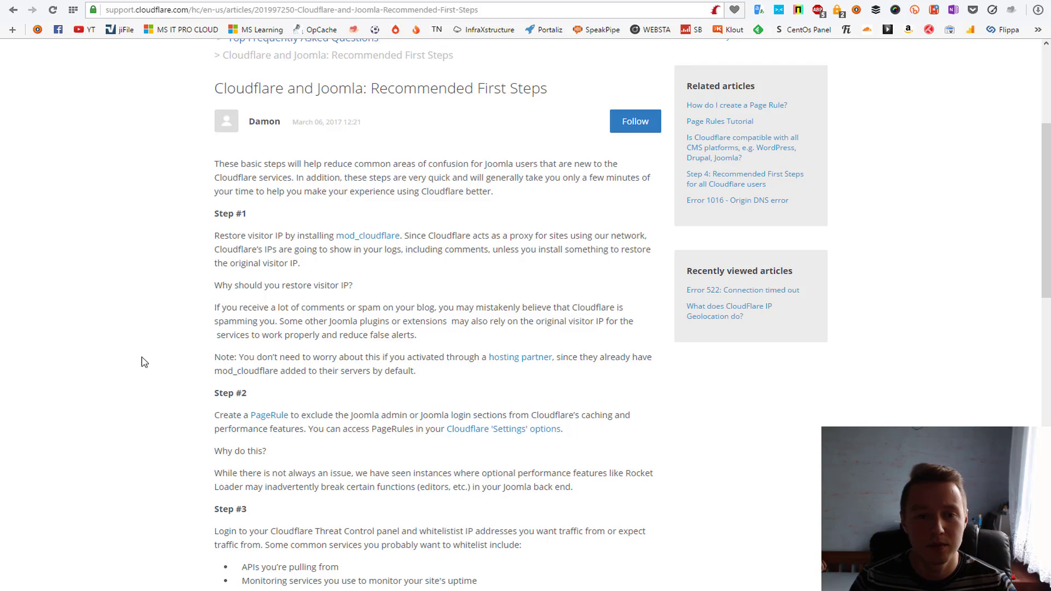
scroll(144, 361, down, 9)
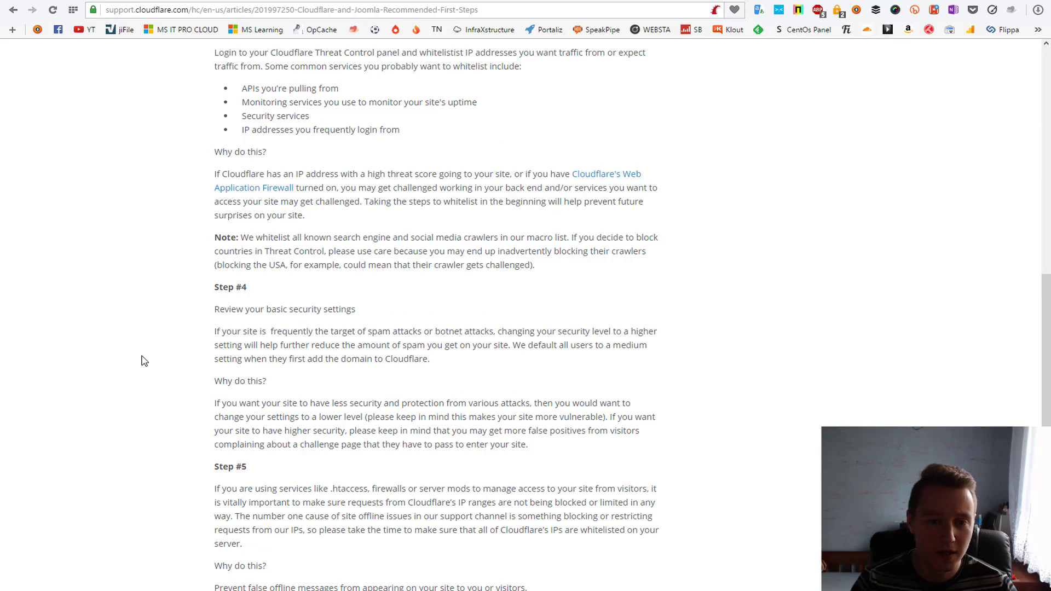
scroll(144, 363, up, 4)
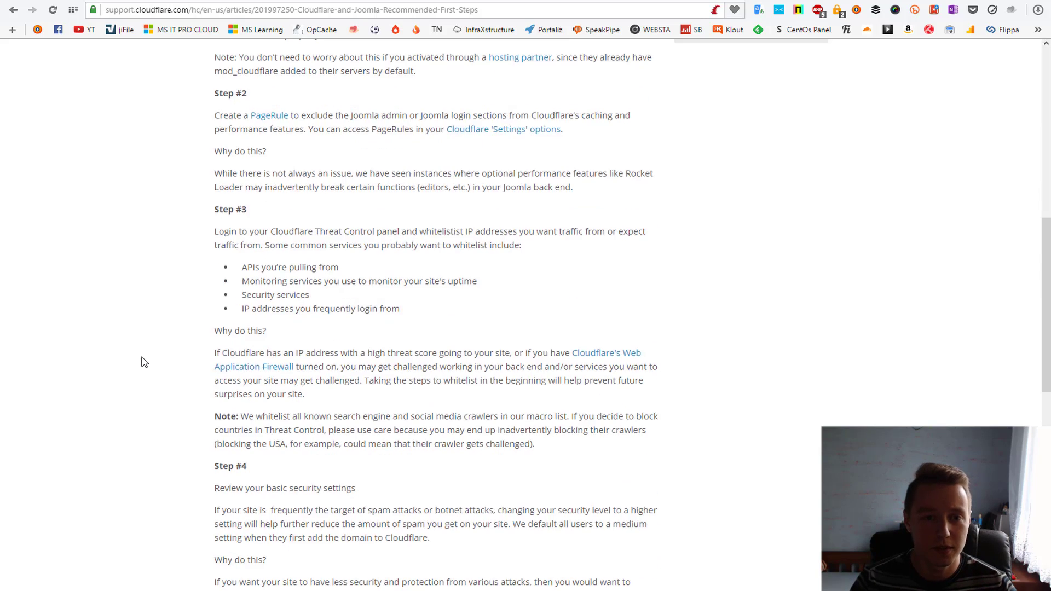
scroll(144, 363, down, 9)
scroll(143, 362, up, 5)
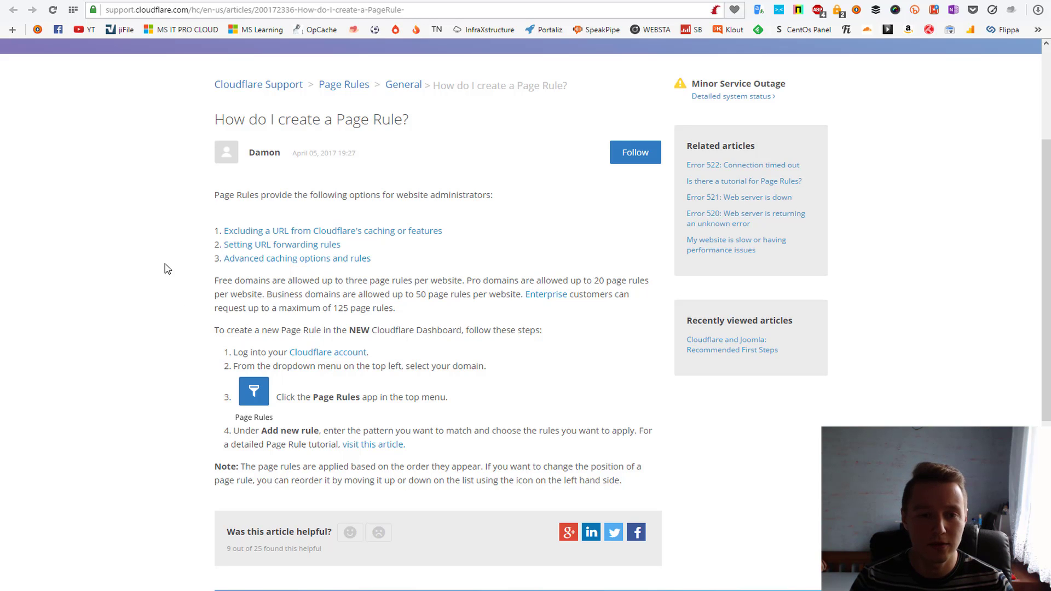
scroll(171, 266, up, 3)
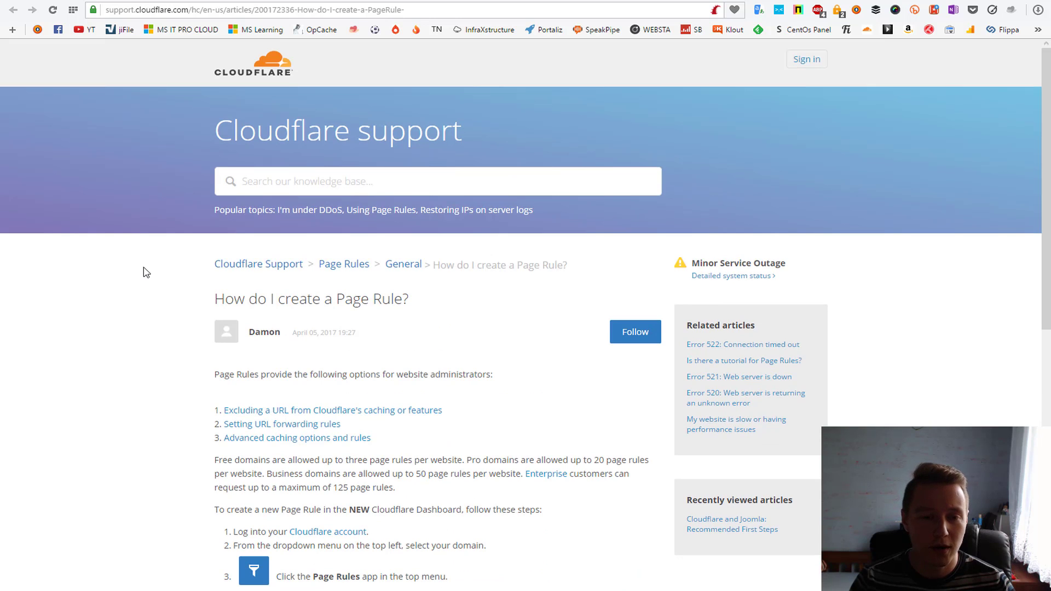
scroll(143, 267, down, 4)
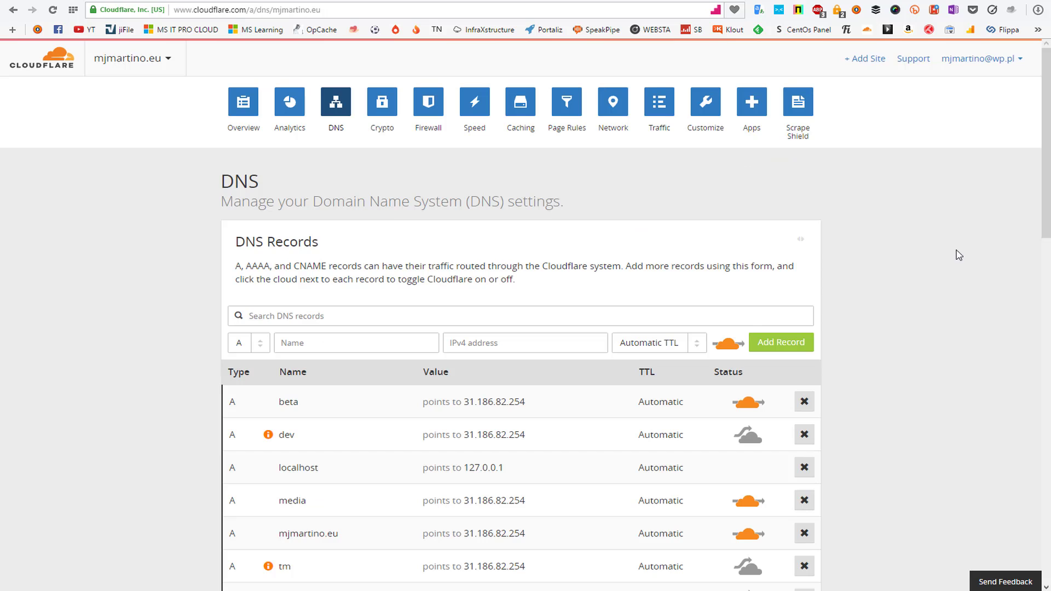
Start a new page rule for the domain with the URL pattern *.domena.pl/administrator/*.
click(568, 102)
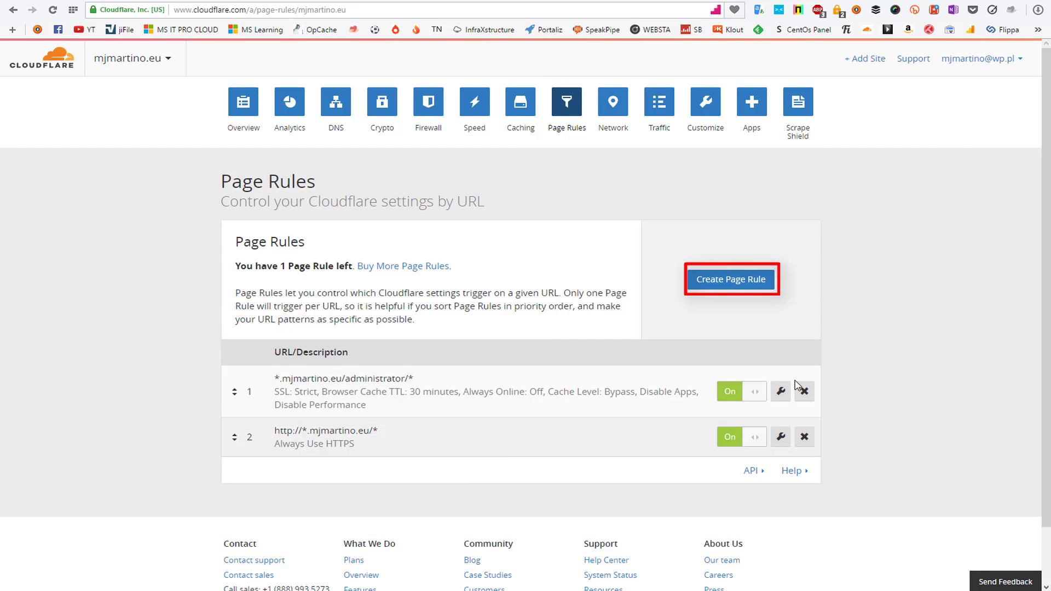
click(745, 278)
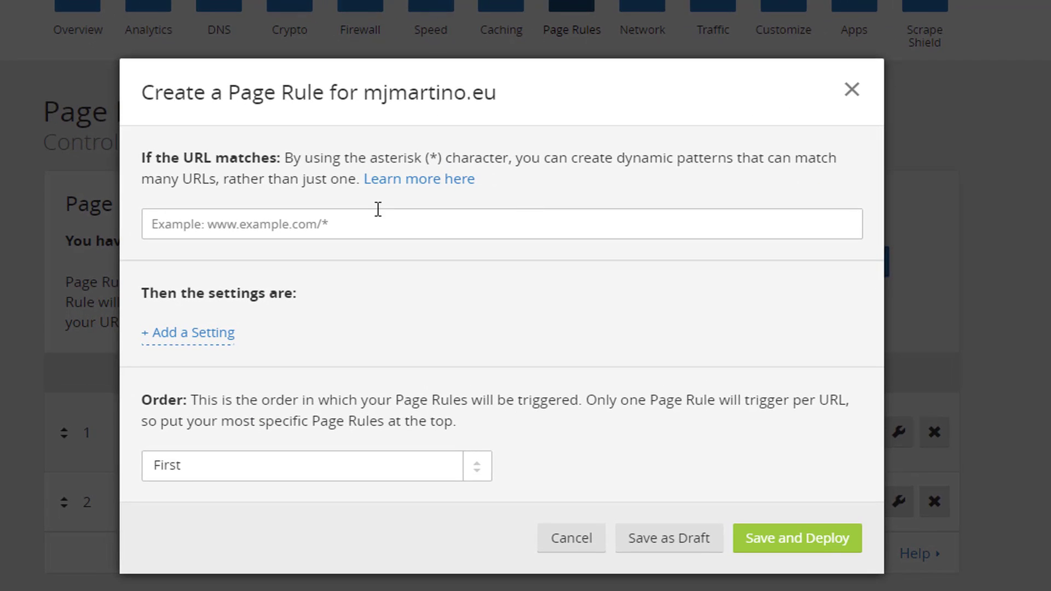
click(428, 248)
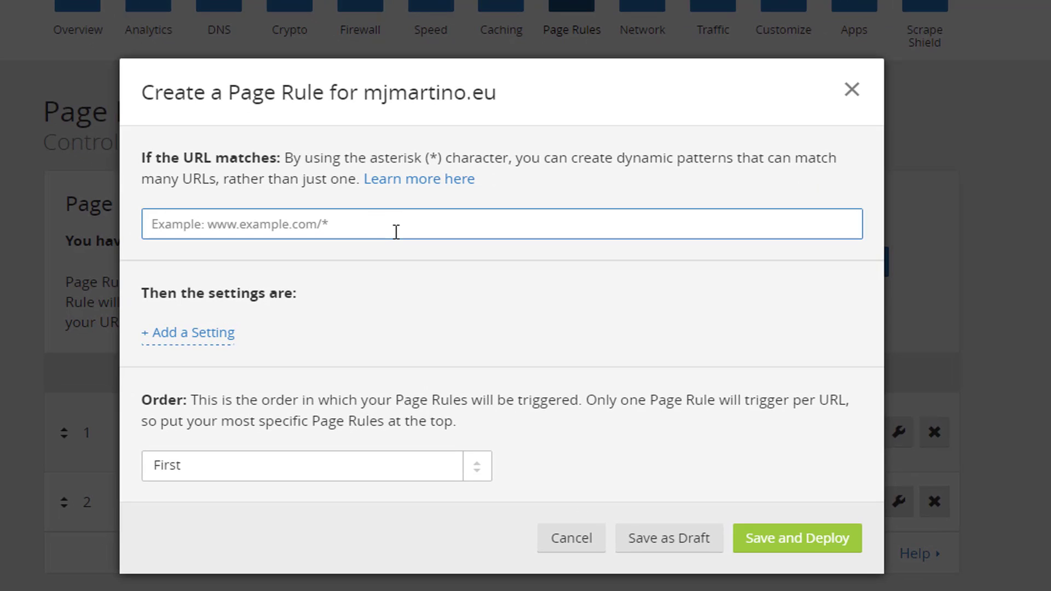
text(*.)
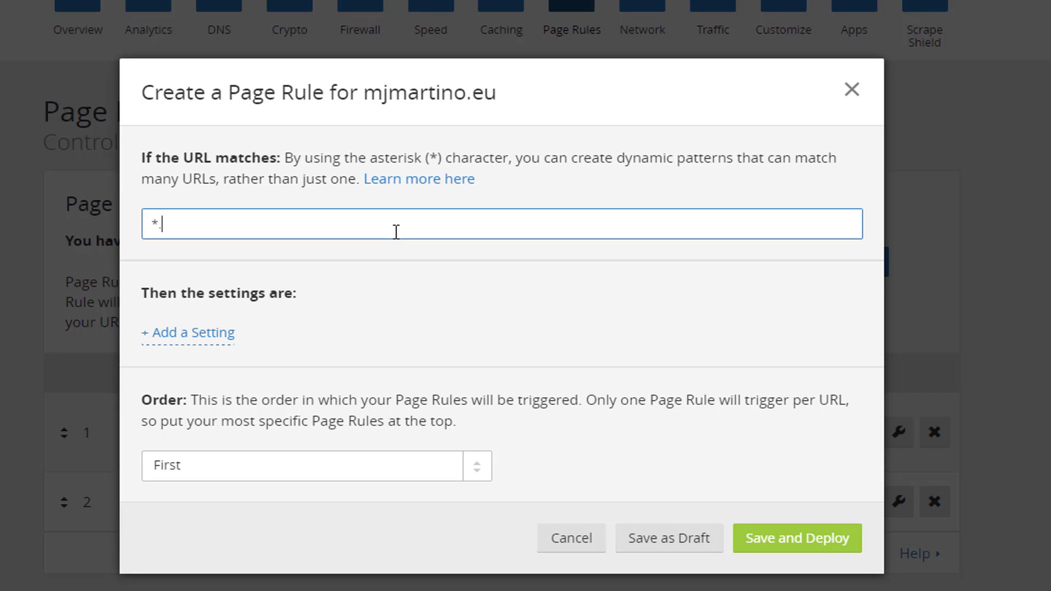
text(domena.pl/adminis)
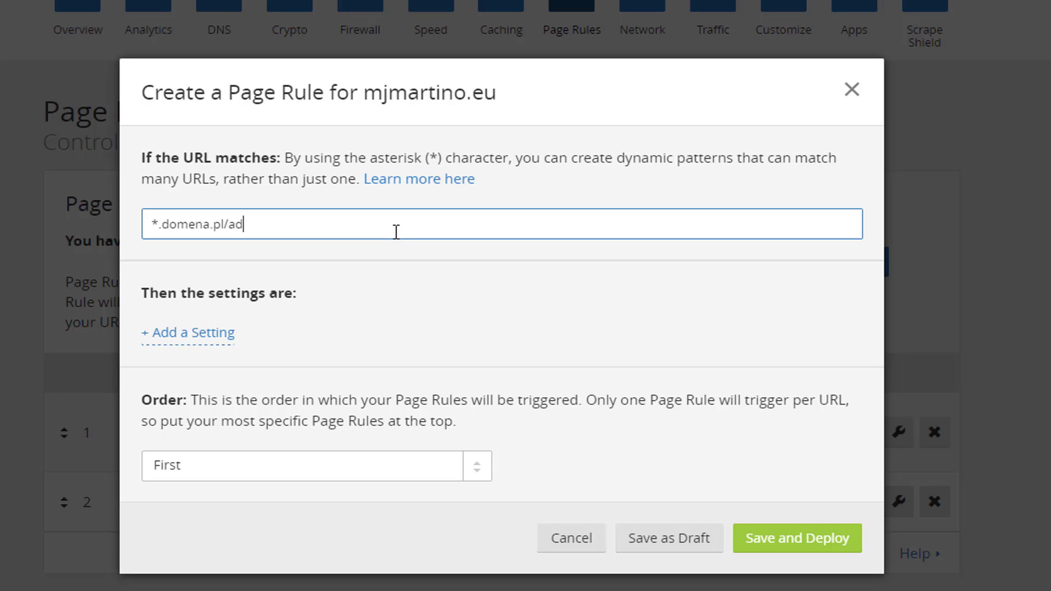
text(otr.)
key(BackSpace)
key(BackSpace)
key(BackSpace)
key(BackSpace)
text(tor/*)
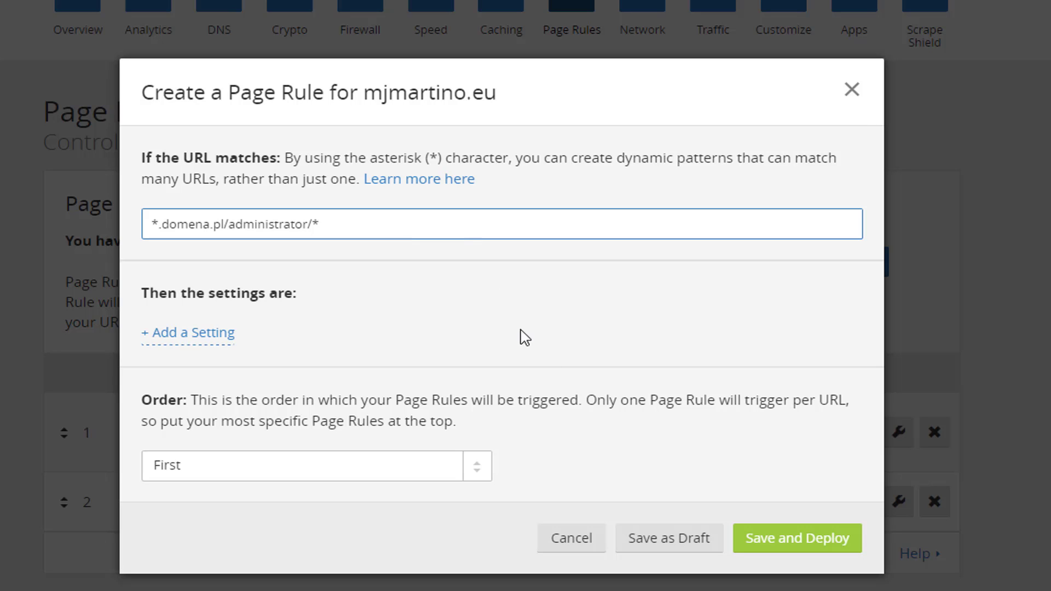
Add an SSL setting to the page rule and set it to Strict.
click(214, 344)
click(402, 344)
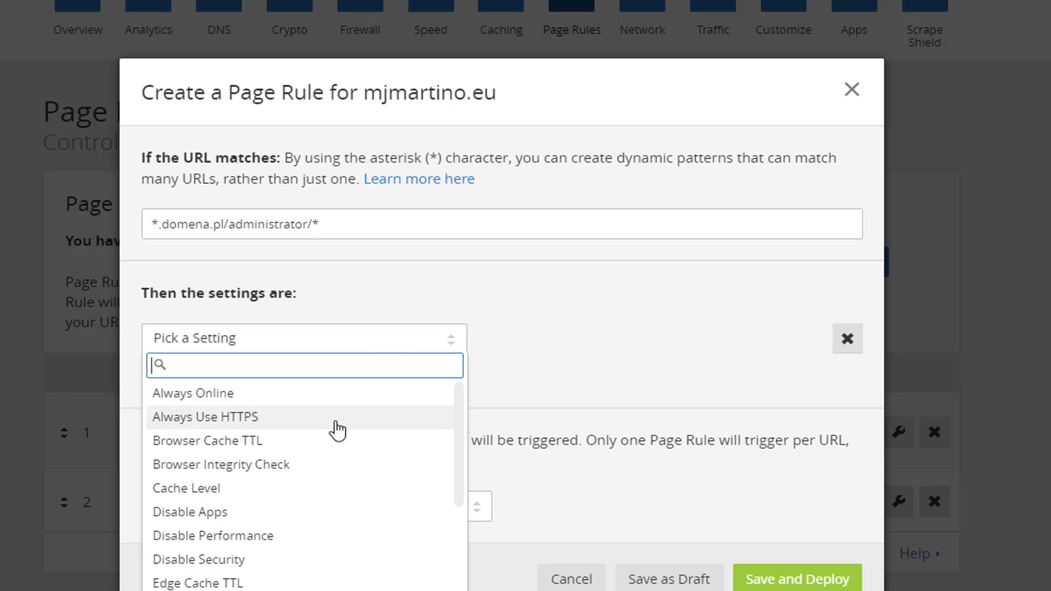
scroll(337, 430, down, 4)
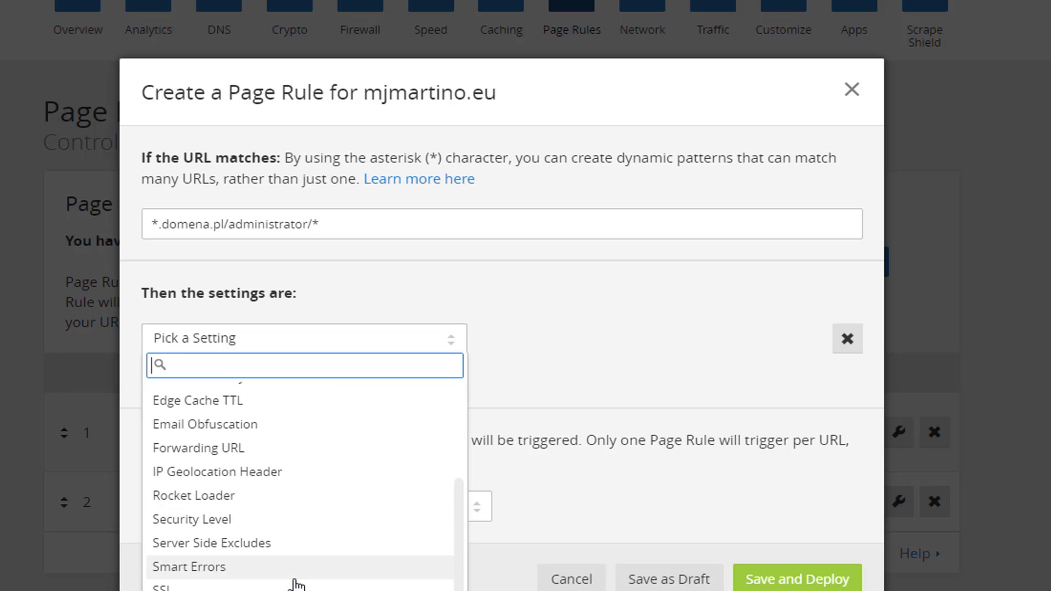
click(295, 588)
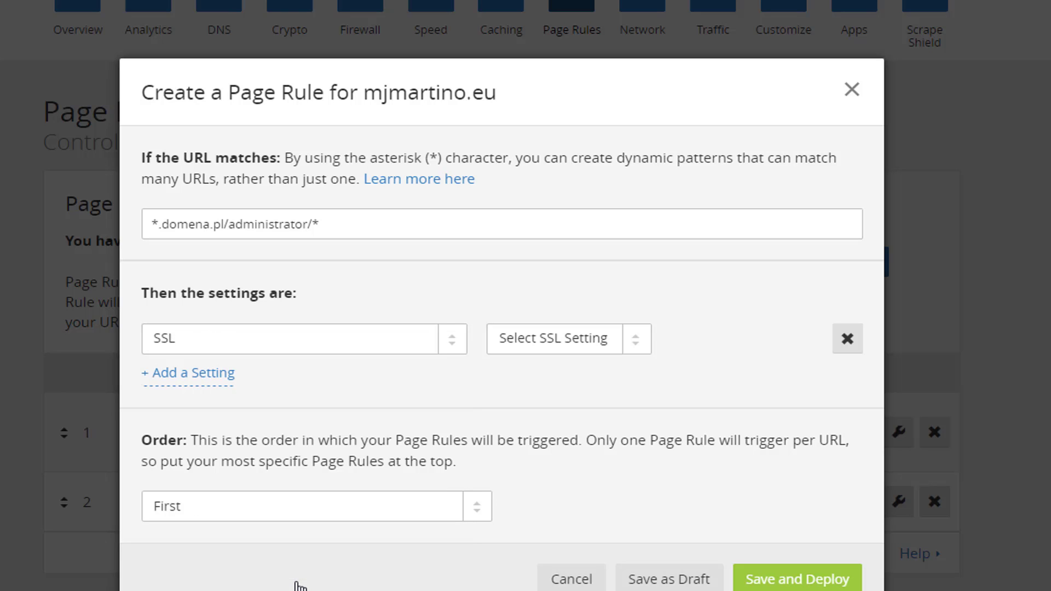
click(604, 344)
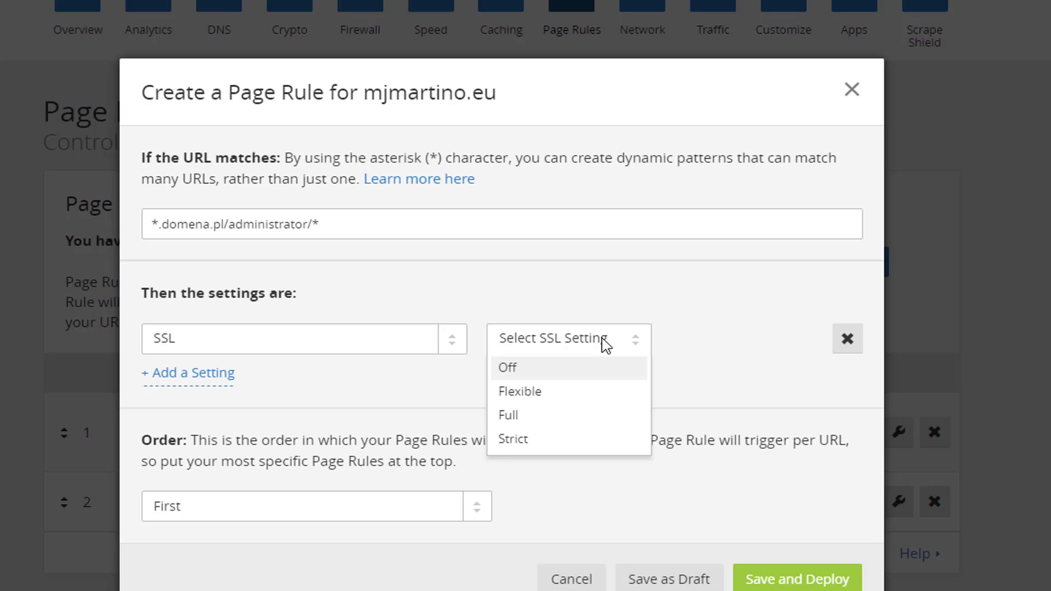
click(569, 446)
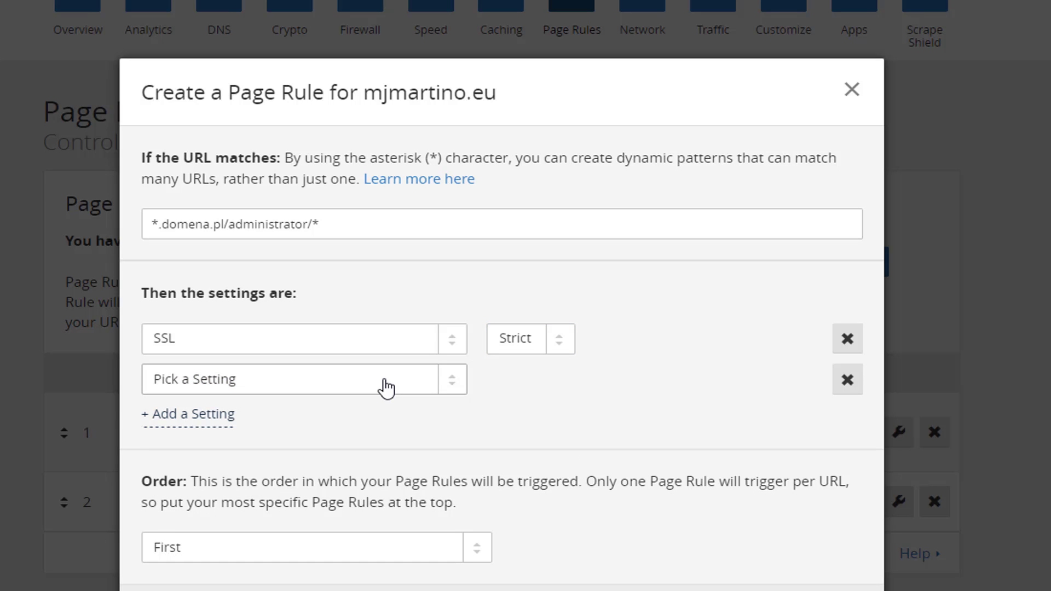
Add a Browser Cache TTL setting of 30 minutes to the page rule.
click(386, 389)
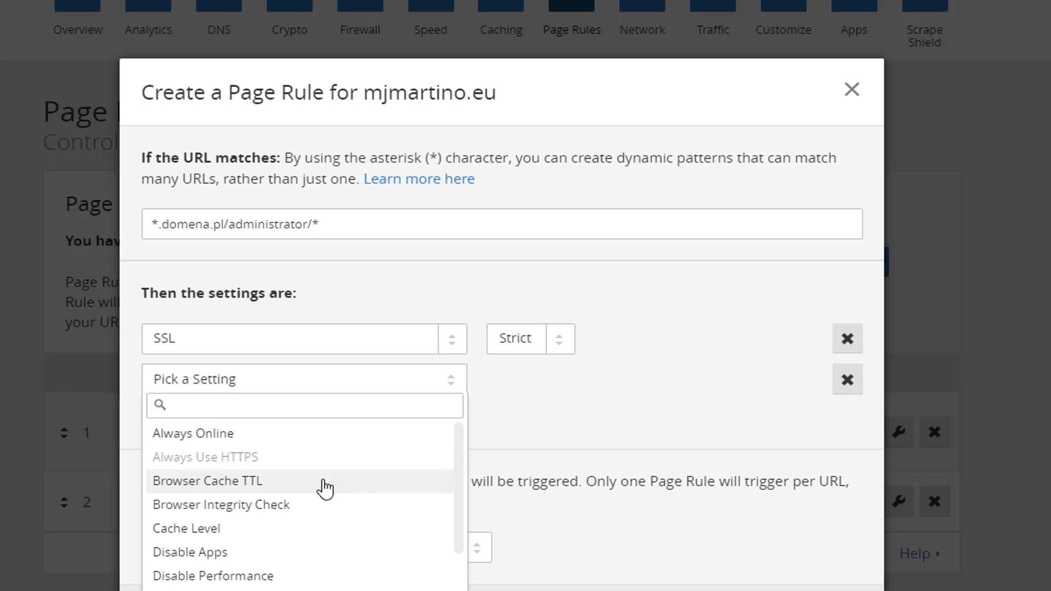
key(Return)
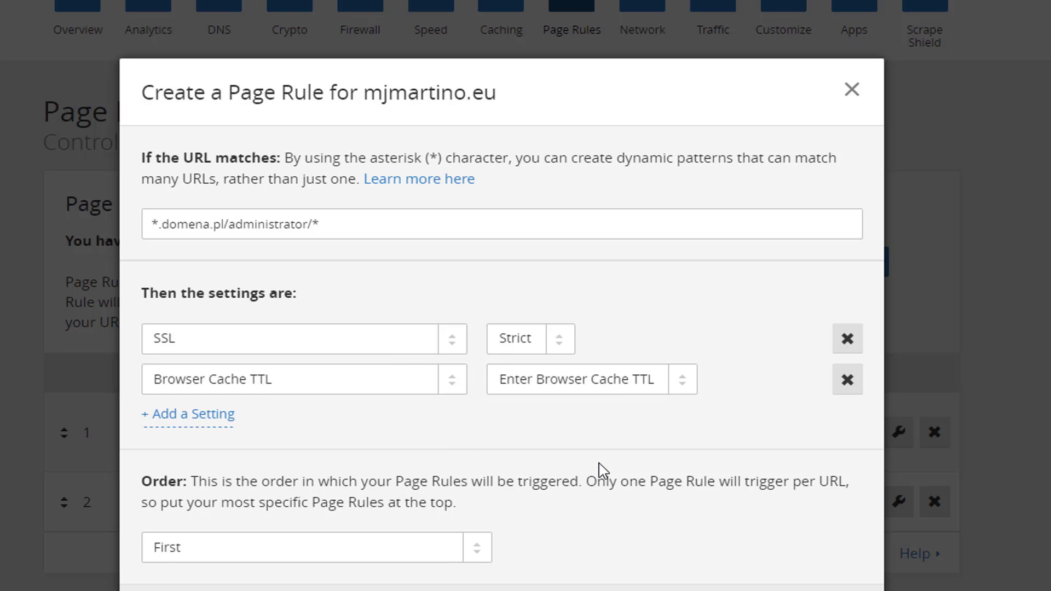
click(612, 390)
click(596, 436)
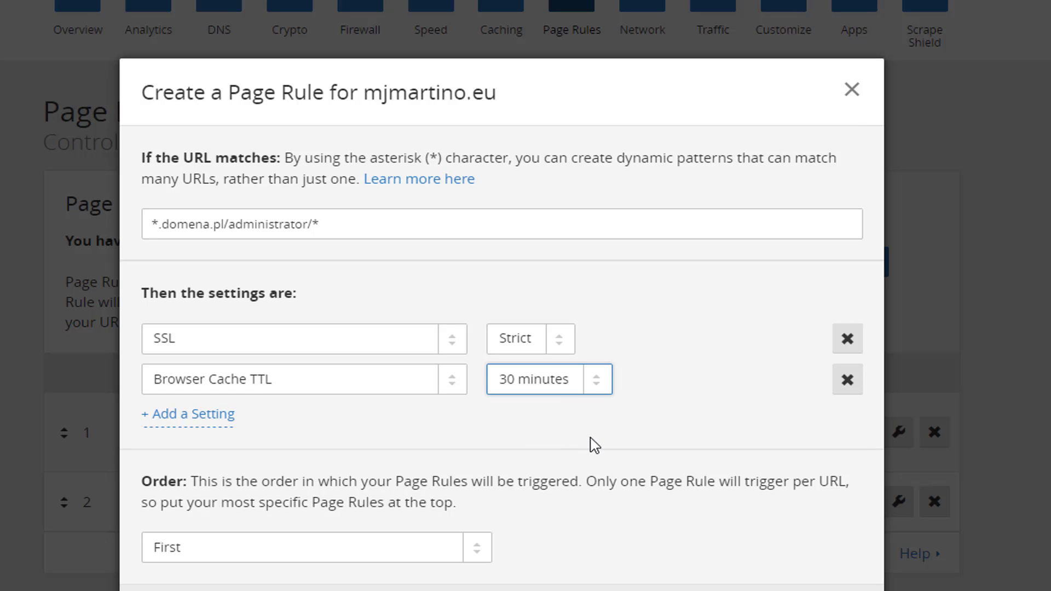
Add an Always Online setting to the page rule and set it to Off.
click(213, 418)
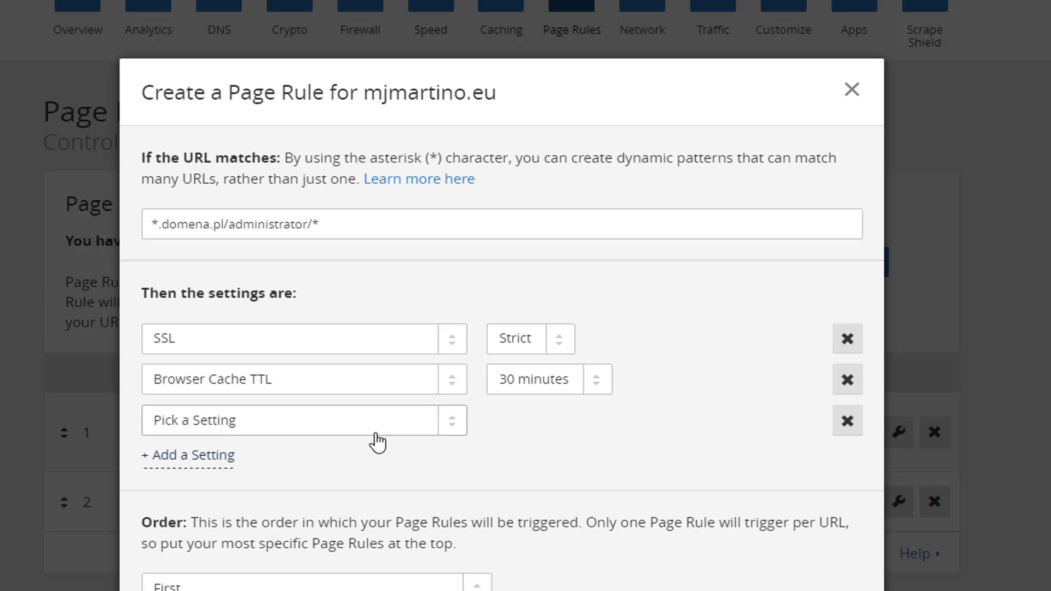
click(379, 432)
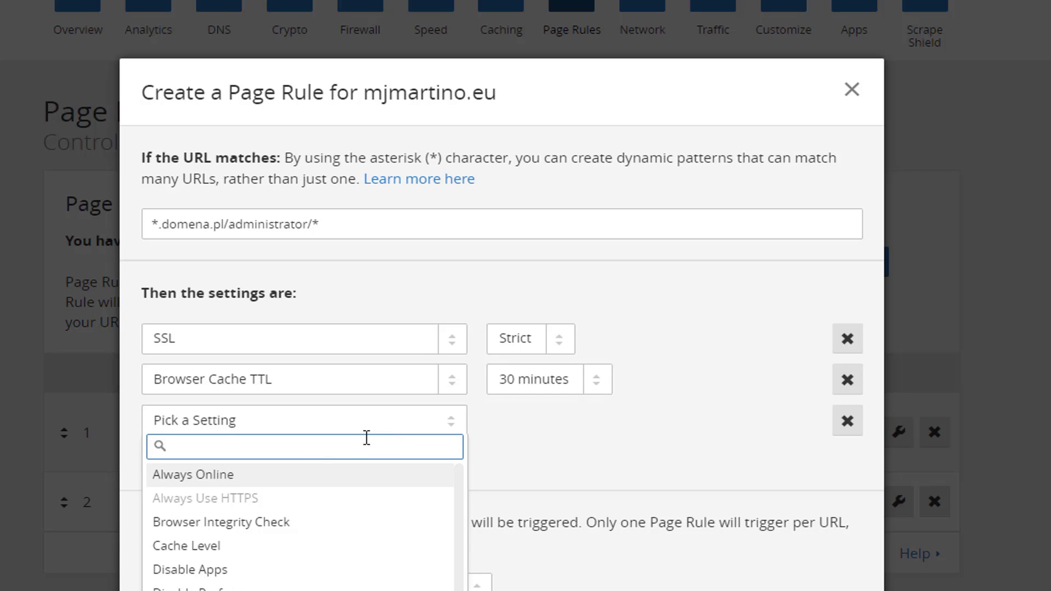
click(312, 477)
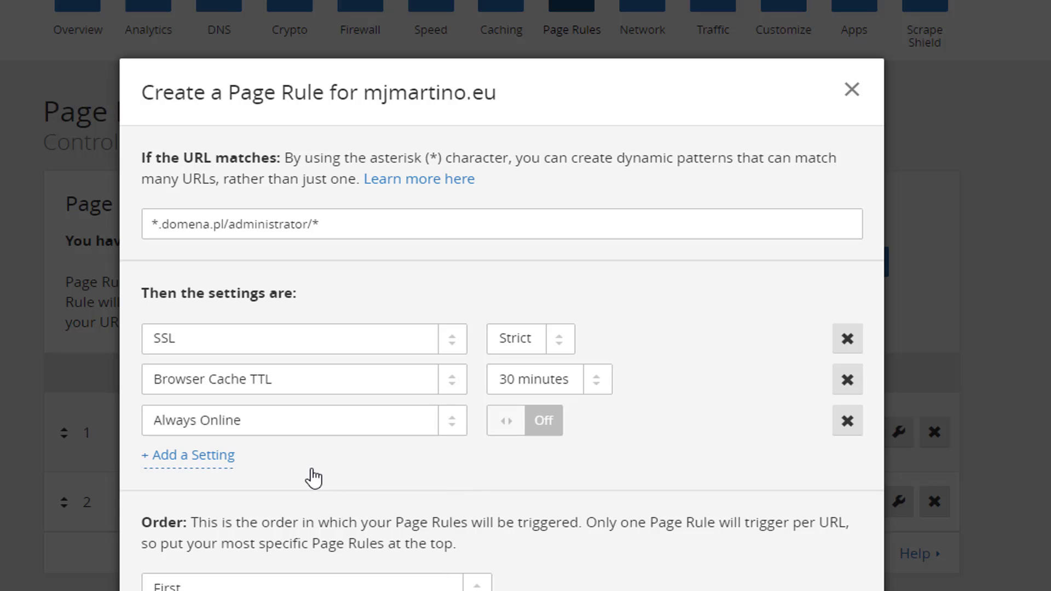
click(550, 432)
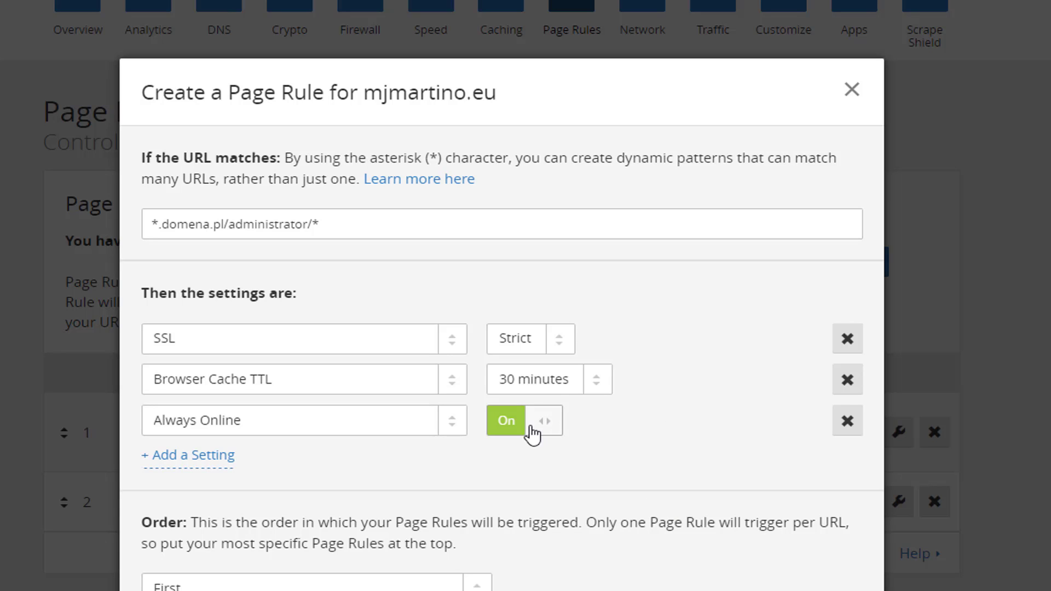
click(504, 422)
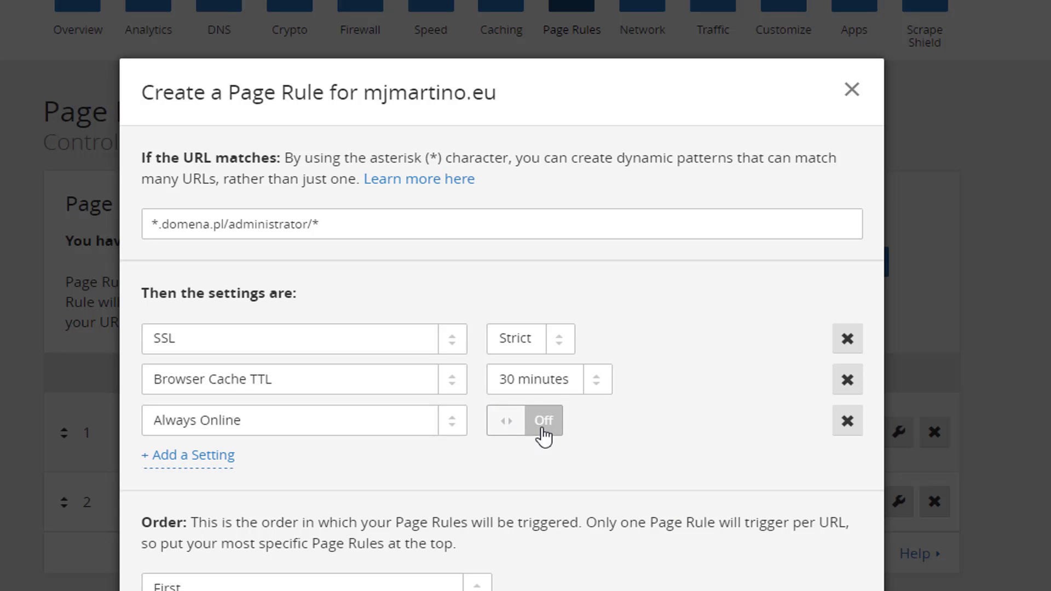
Add a Cache Level setting to the page rule and set it to Bypass.
click(193, 465)
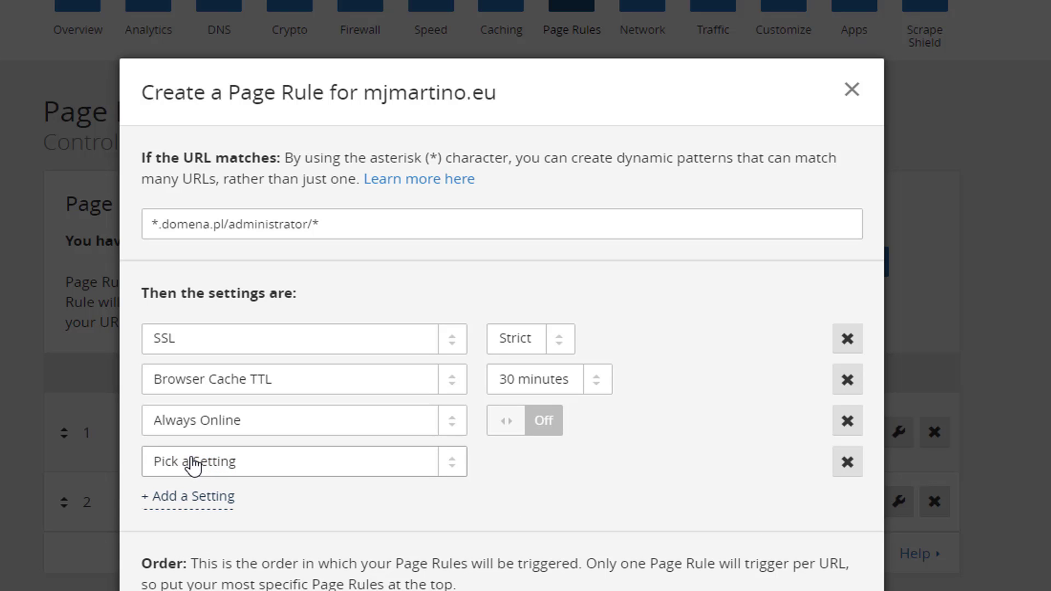
click(270, 464)
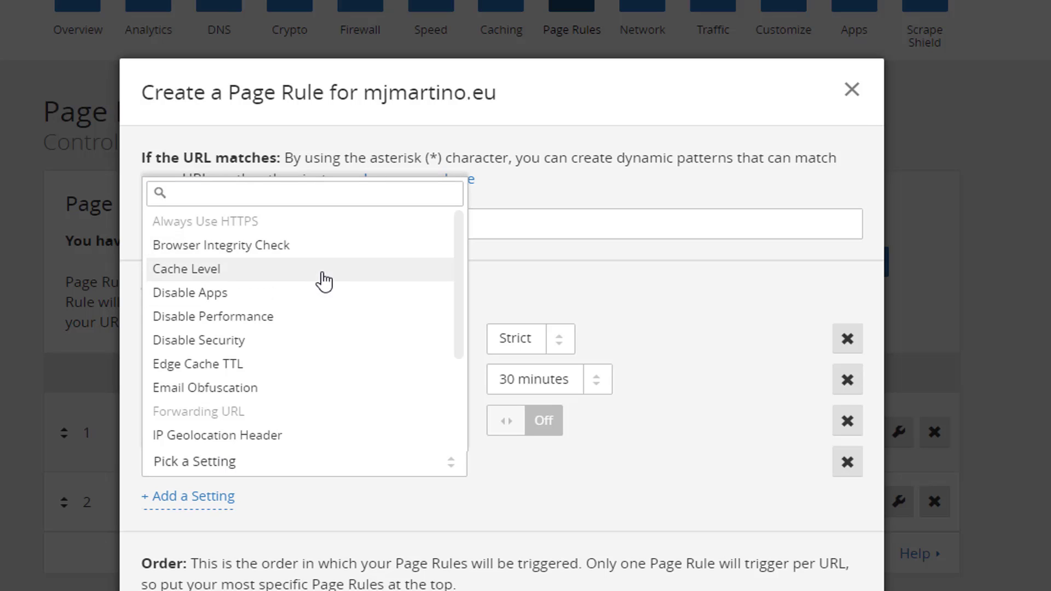
key(Return)
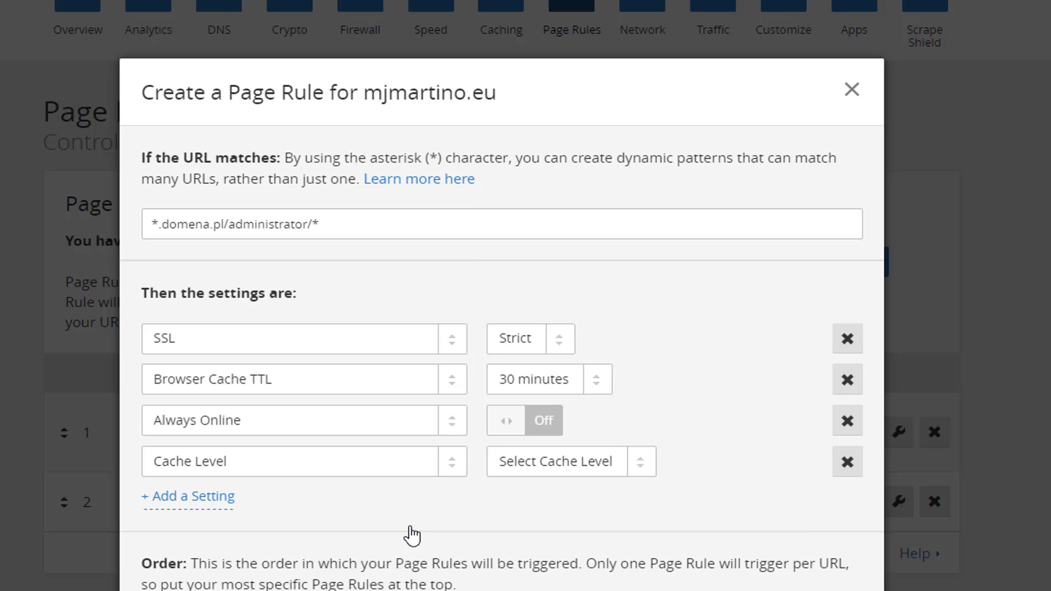
click(576, 463)
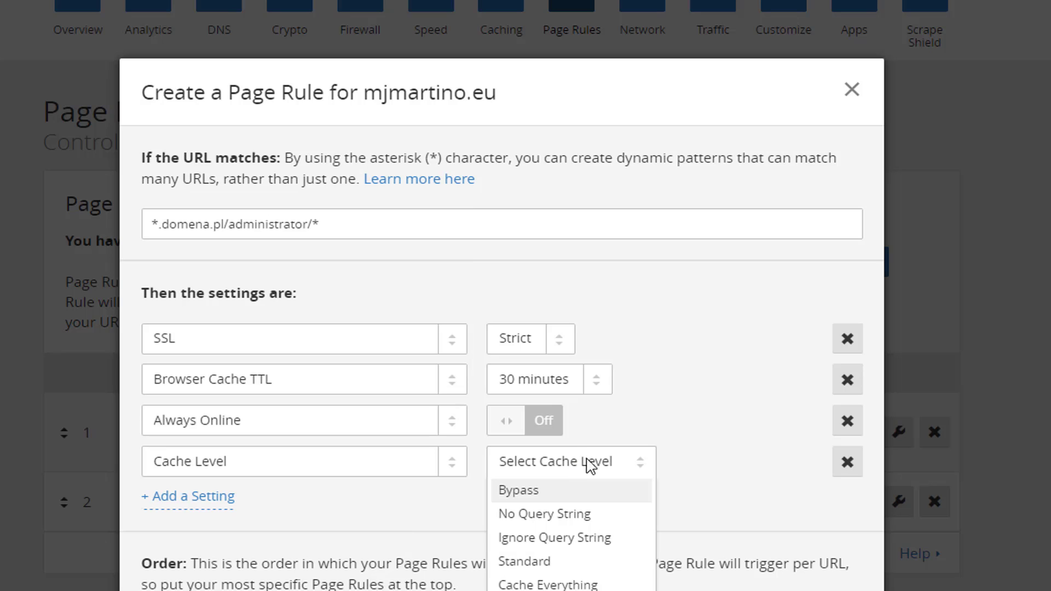
click(609, 504)
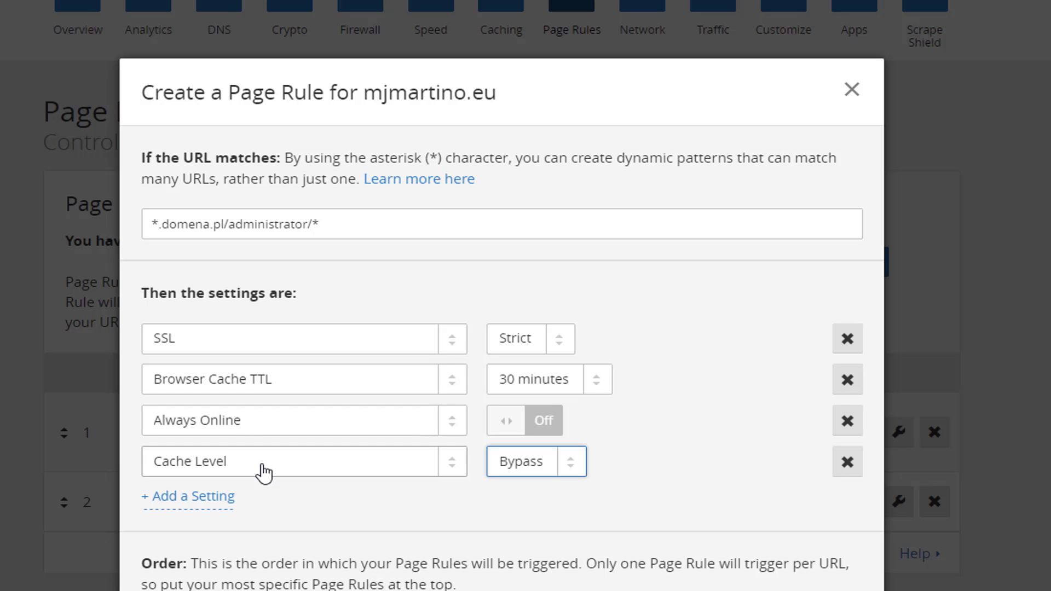
Add the Disable Apps and Disable Performance settings to the page rule.
click(189, 498)
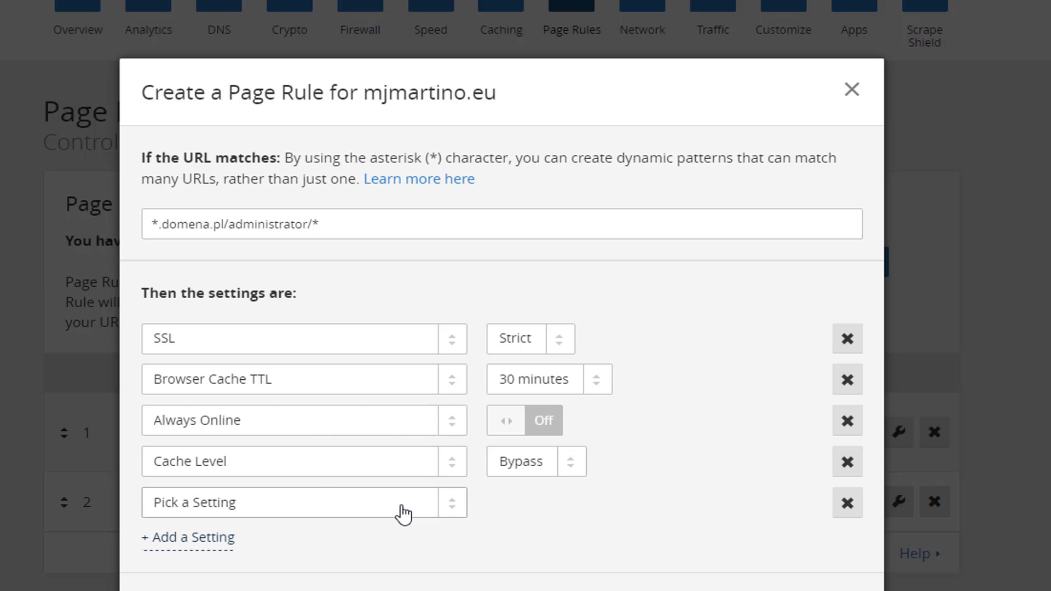
click(403, 517)
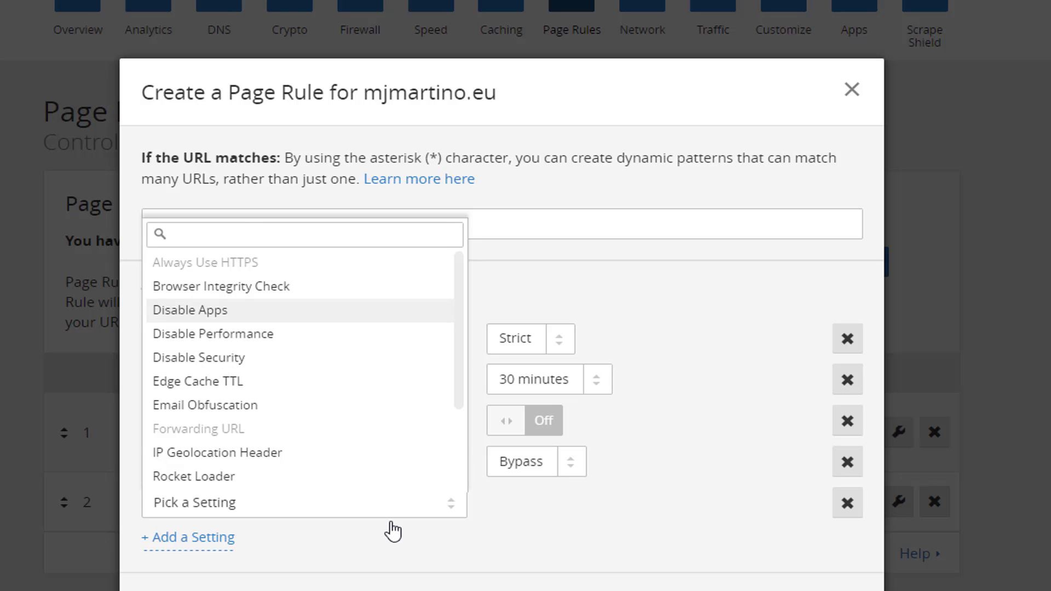
key(Return)
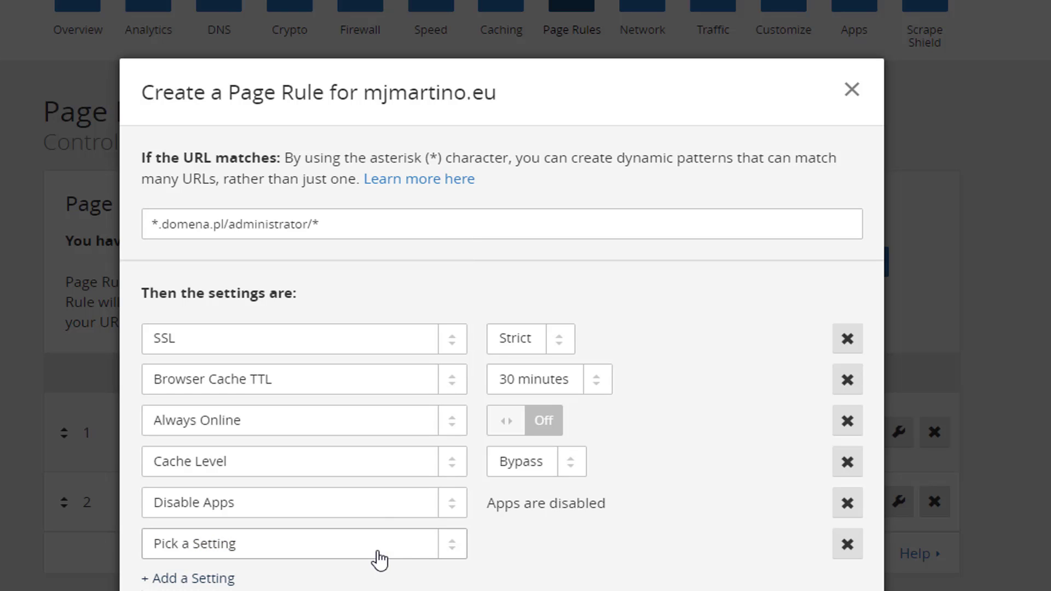
click(379, 557)
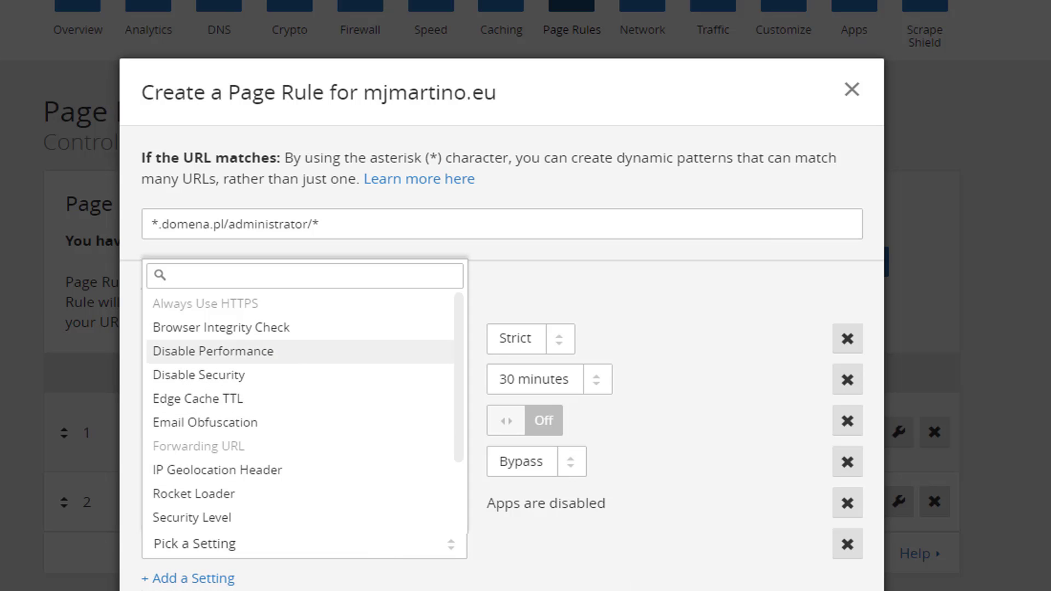
key(Return)
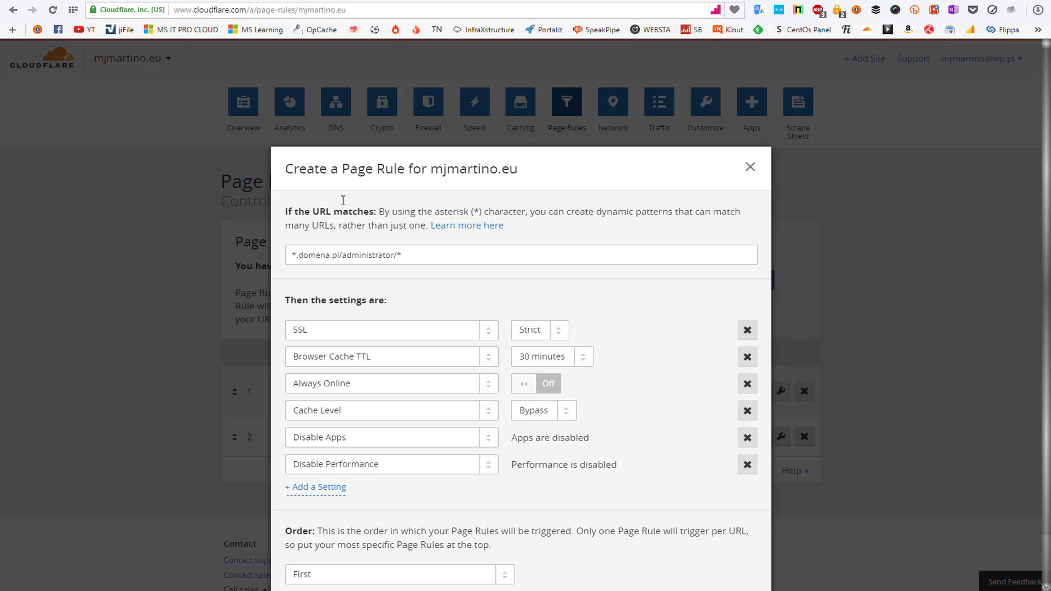
Check the order options for the page rule, keep First, and discard the new rule without saving.
scroll(644, 381, down, 1)
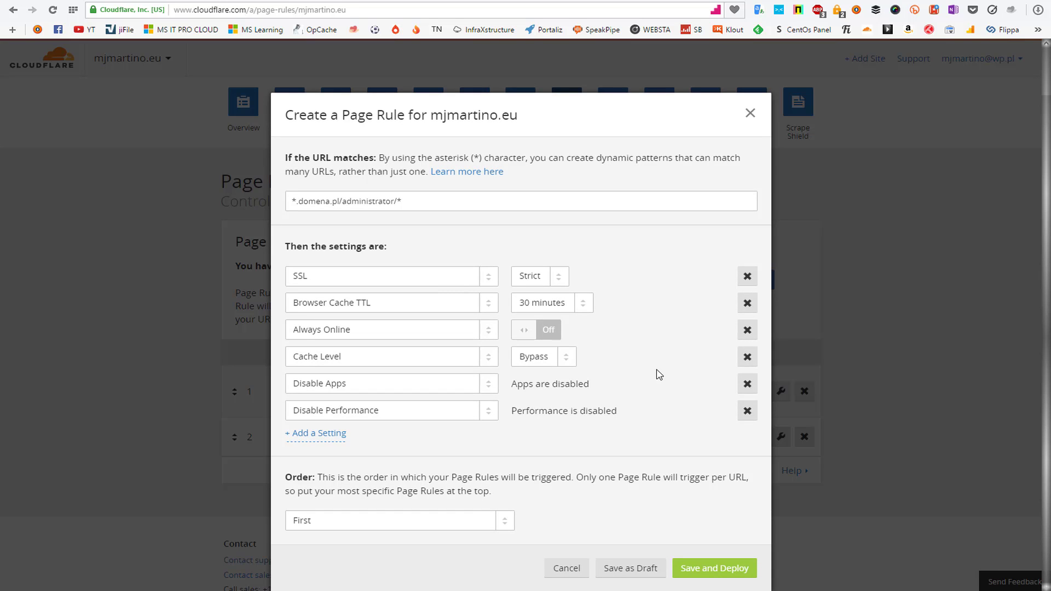
key(Tab)
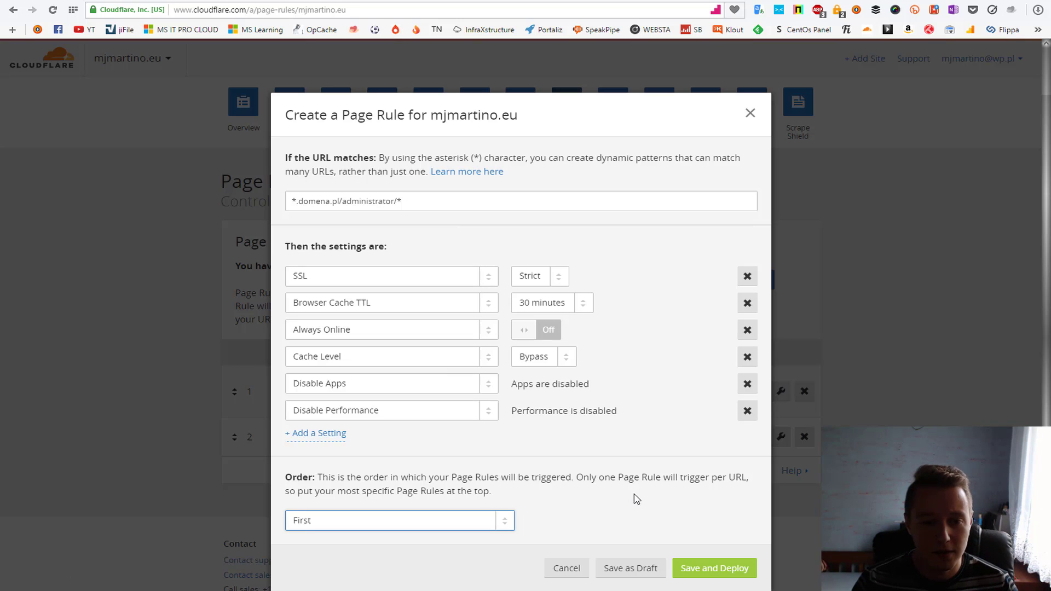
click(504, 527)
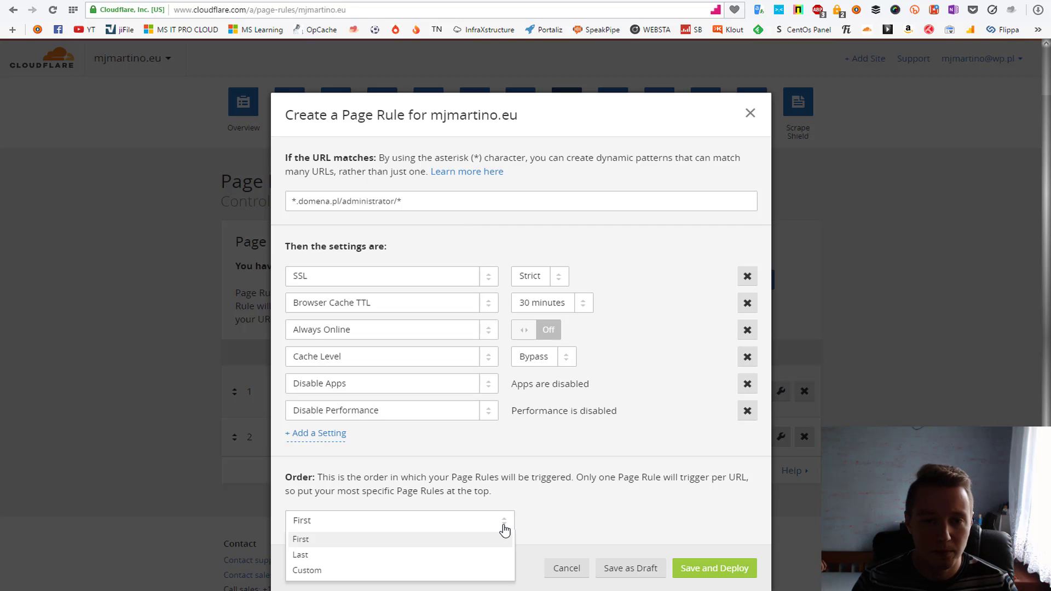
click(601, 487)
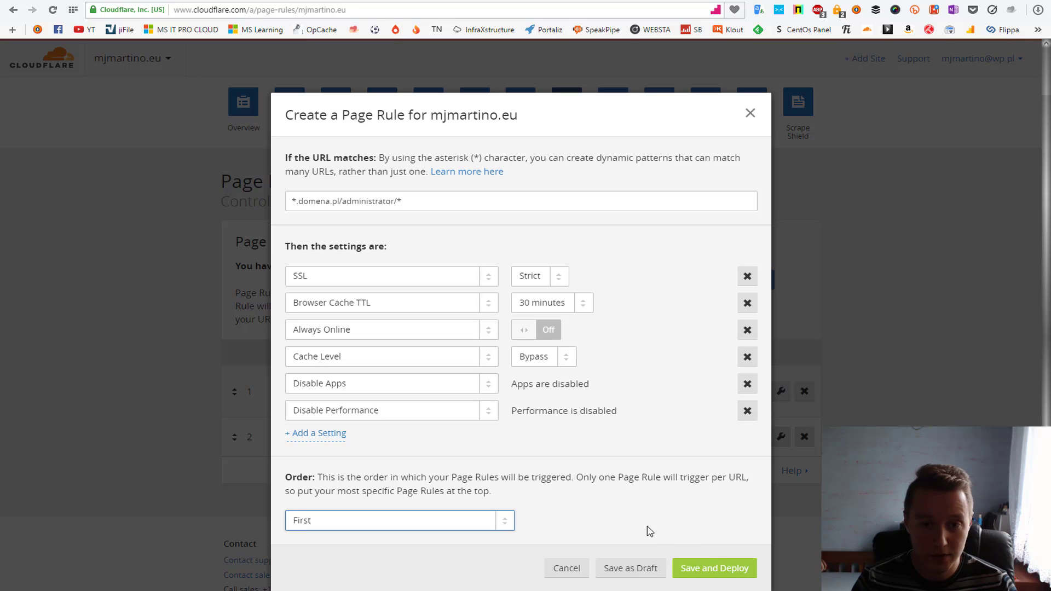
click(575, 570)
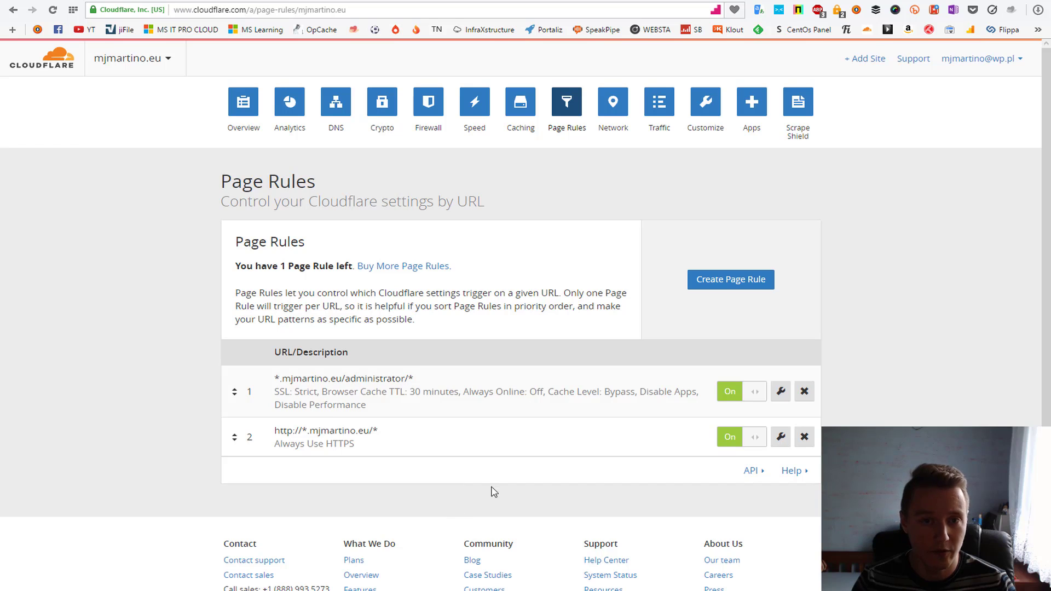
Review the Automatic HTTPS Rewrites setting among the domain's Crypto options and inspect the browser's secure connection details.
click(428, 101)
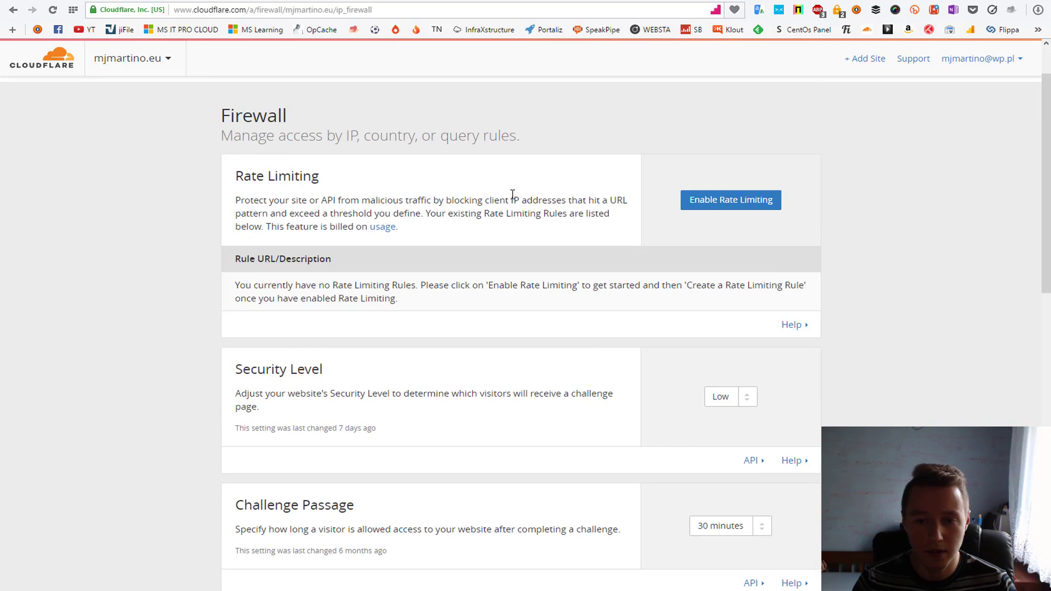
scroll(513, 197, down, 2)
scroll(513, 197, up, 13)
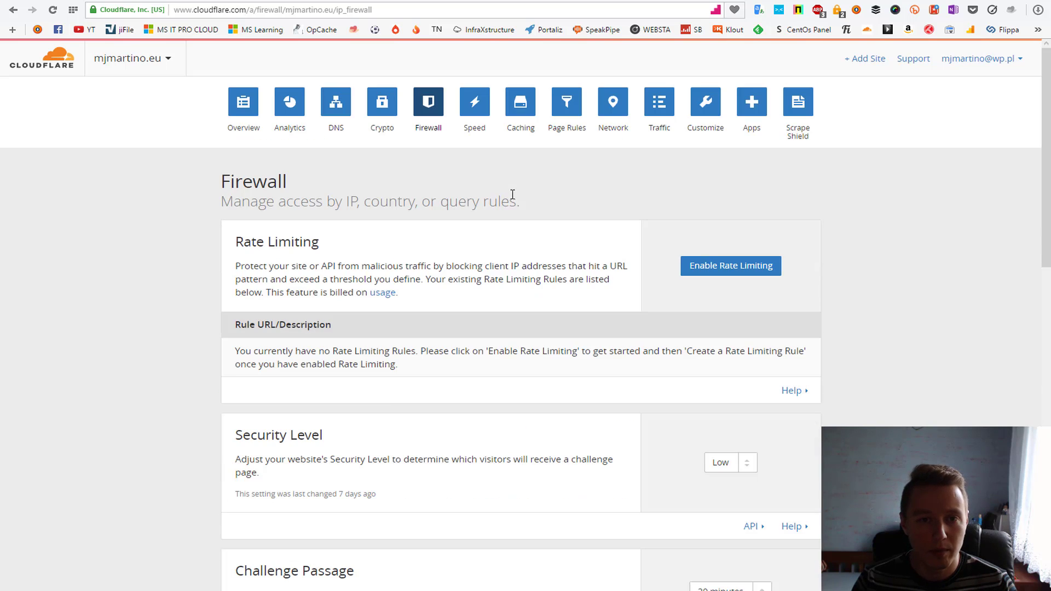
click(385, 106)
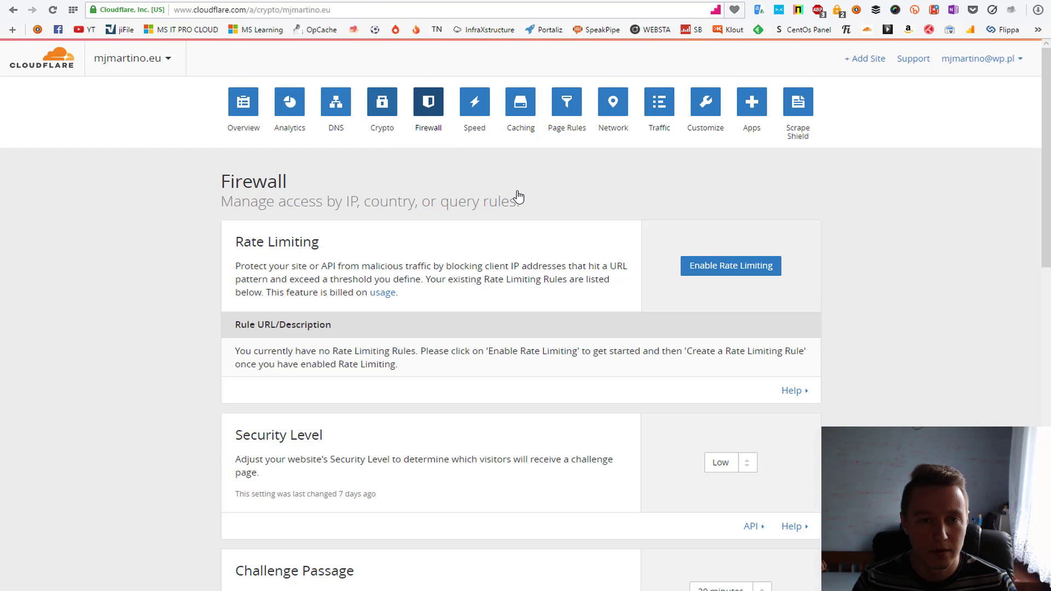
scroll(519, 197, down, 20)
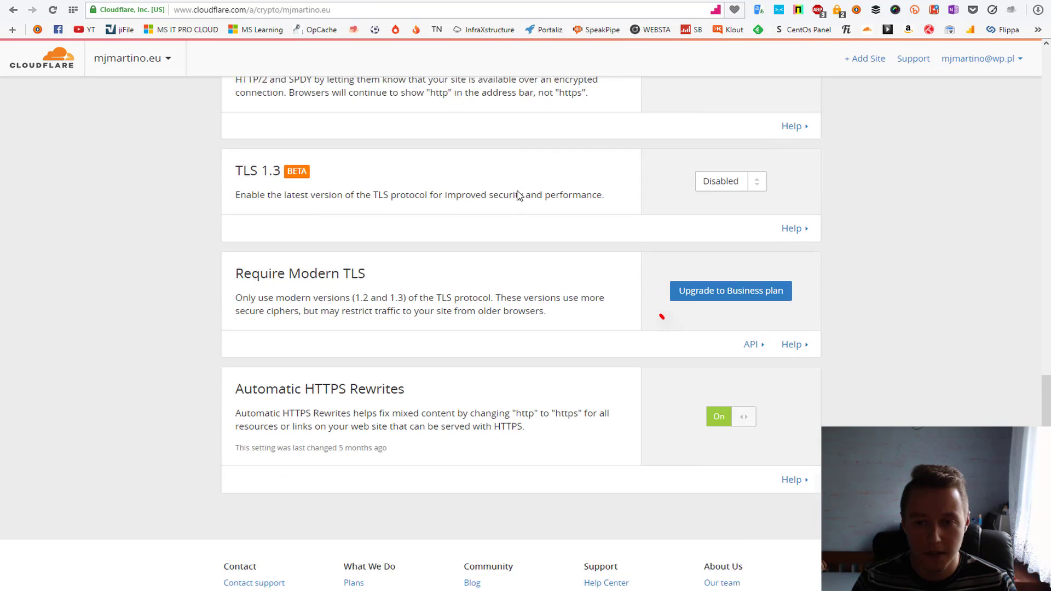
scroll(518, 195, down, 2)
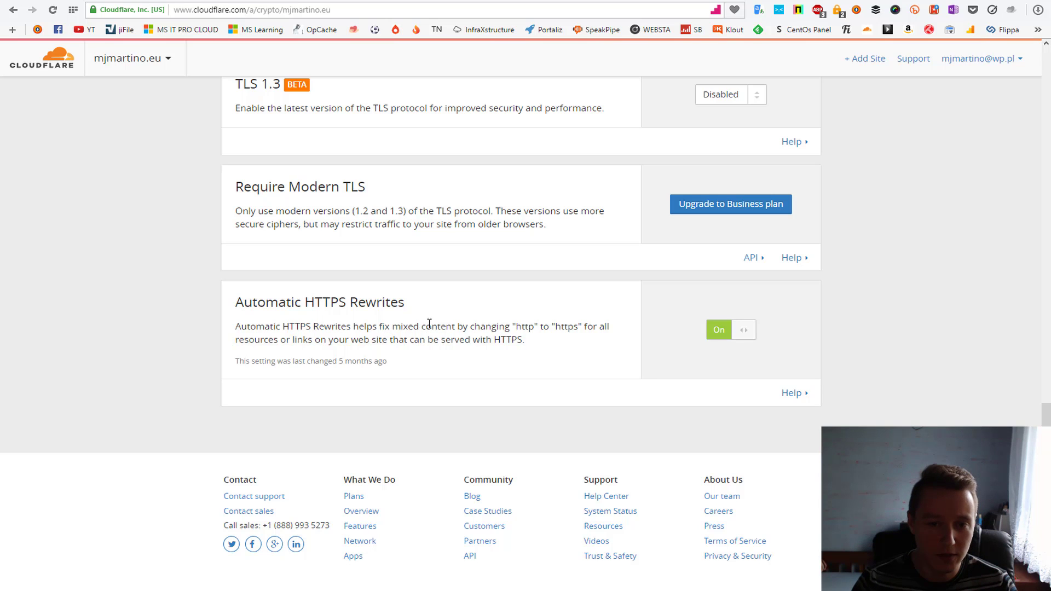
drag(429, 324, 380, 325)
click(547, 320)
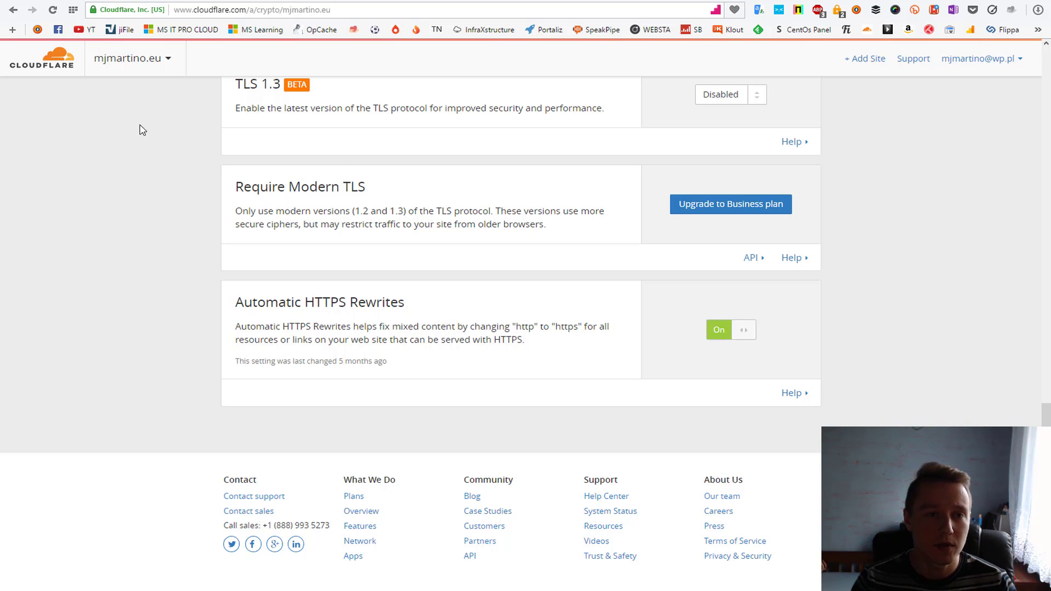
click(106, 15)
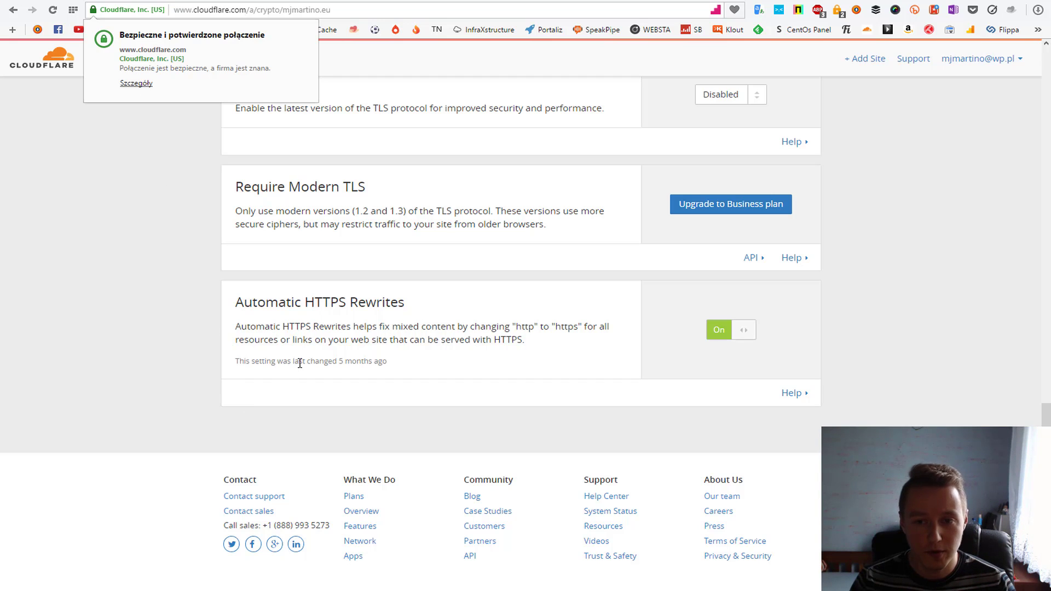
click(211, 281)
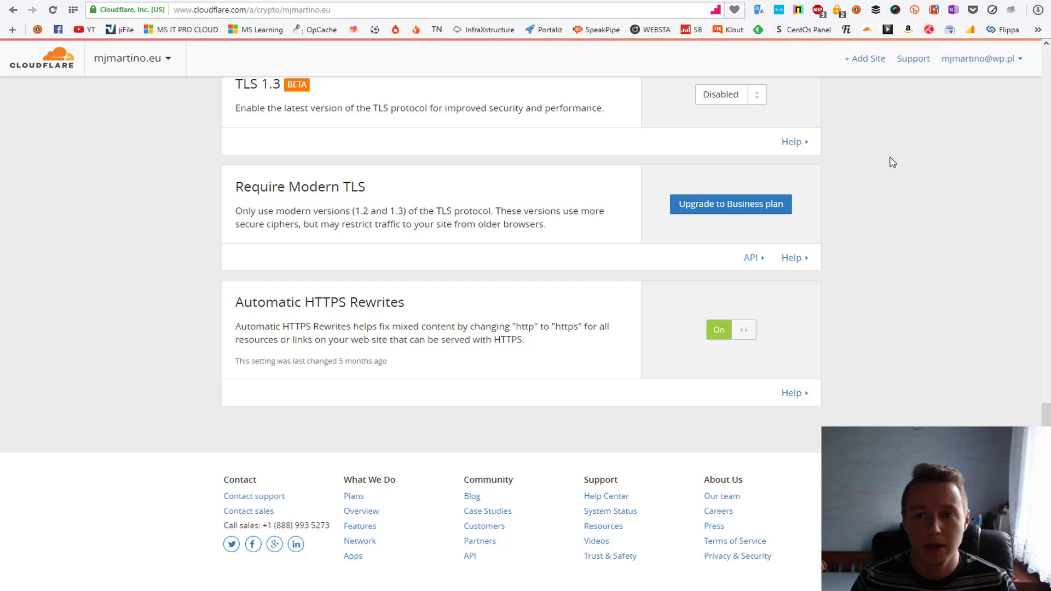
Switch to the Joomla administration panel and clear the site's cache.
click(819, 1)
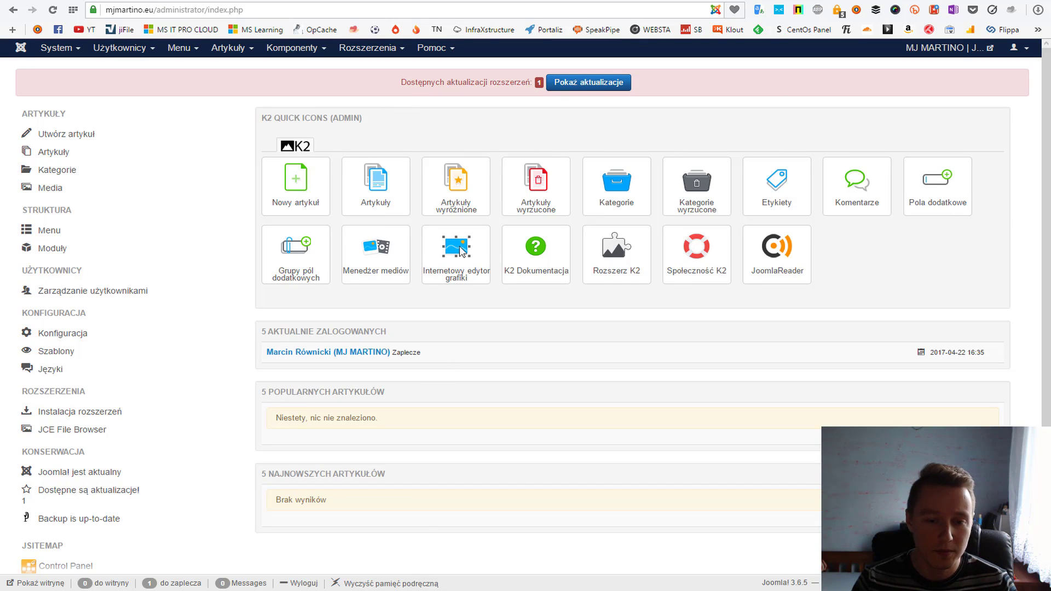
click(420, 584)
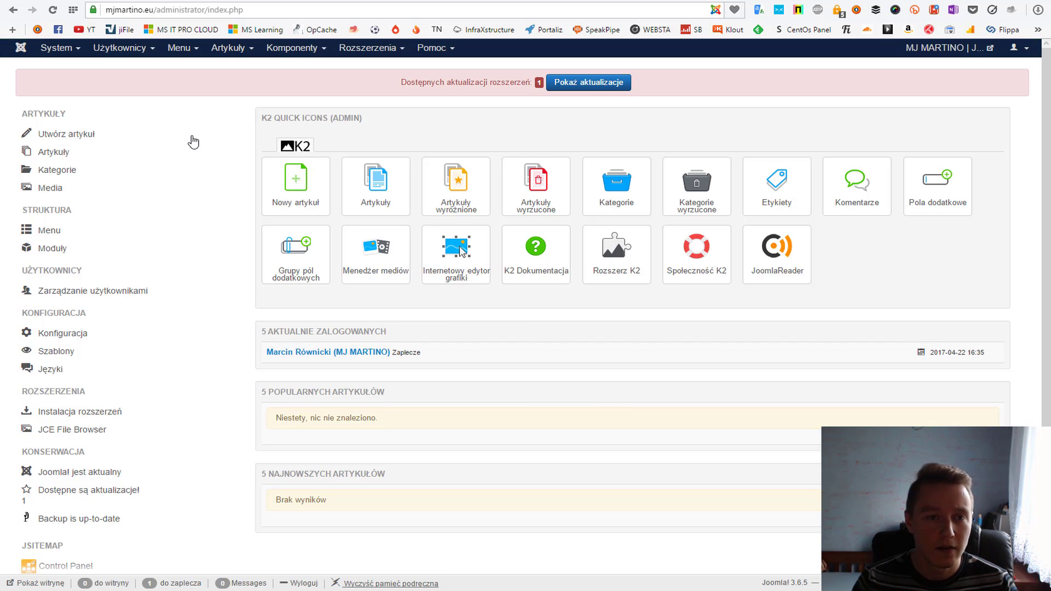
Select Cała witryna for Wymuś HTTPS in the server settings of the global configuration, and close the configuration without saving.
click(73, 51)
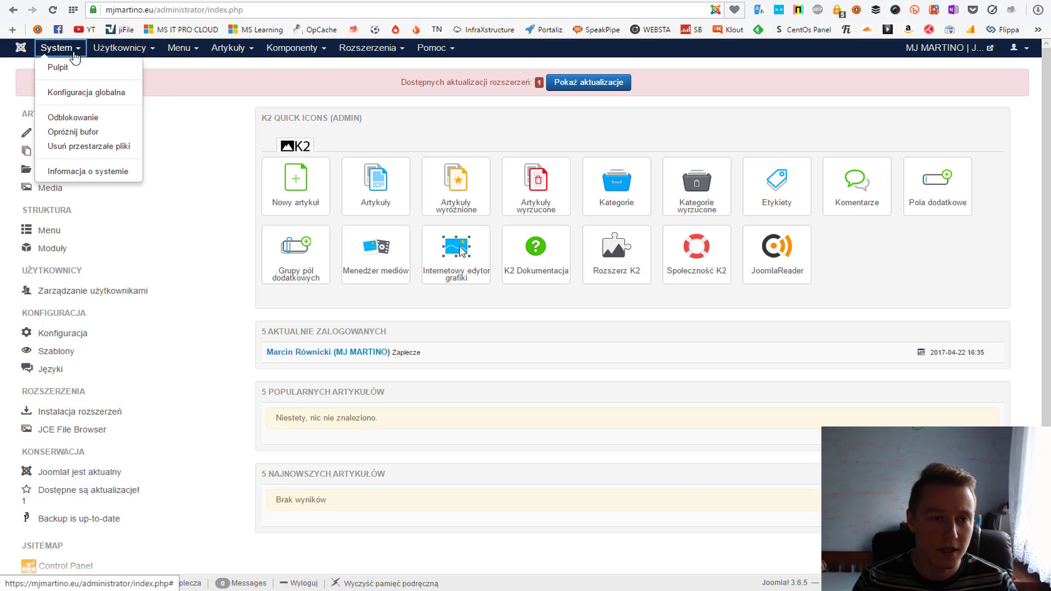
click(100, 93)
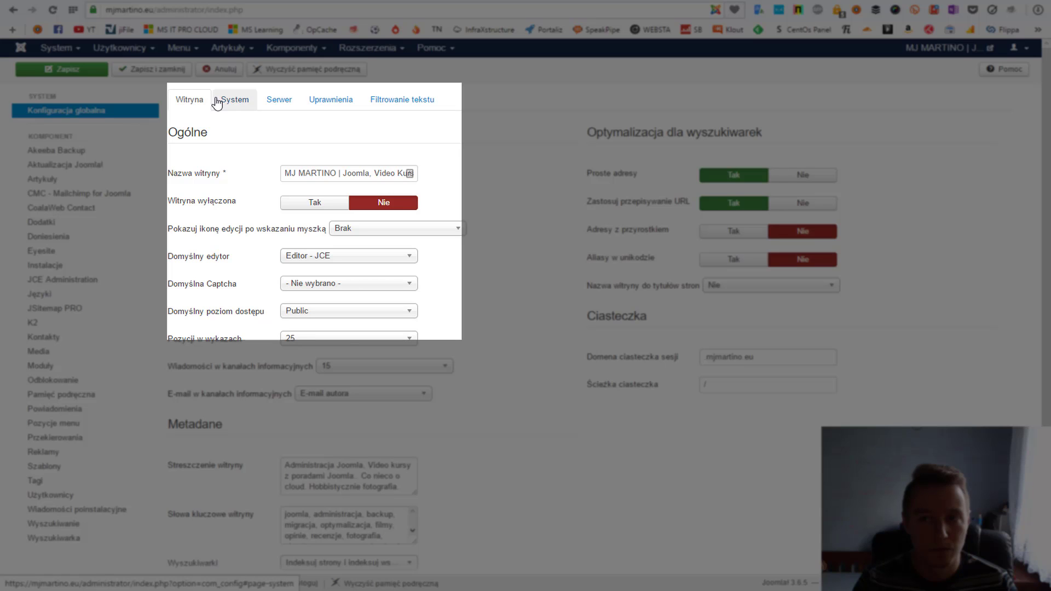
click(274, 104)
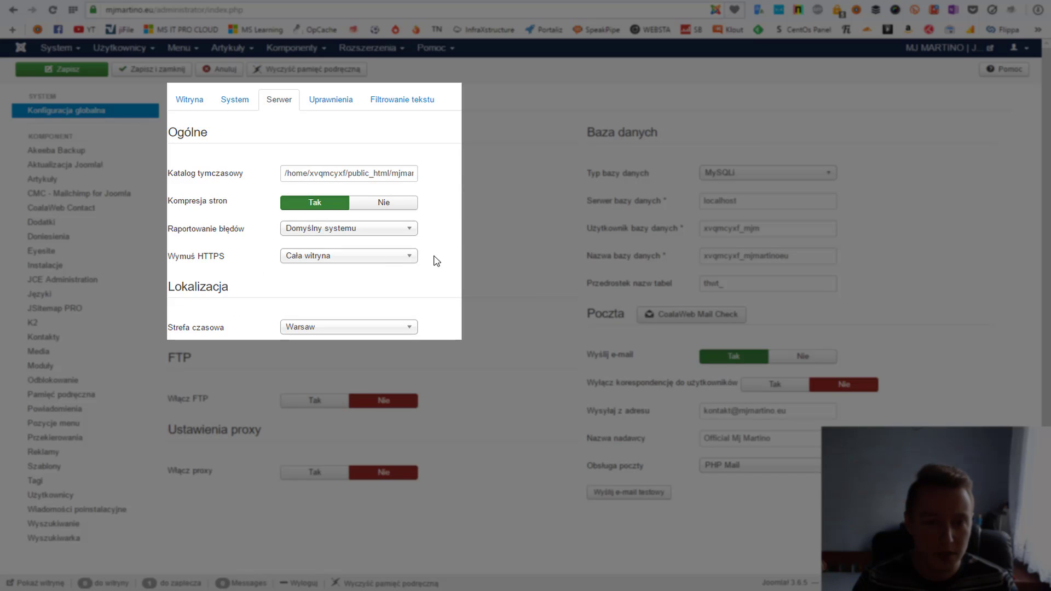
click(406, 257)
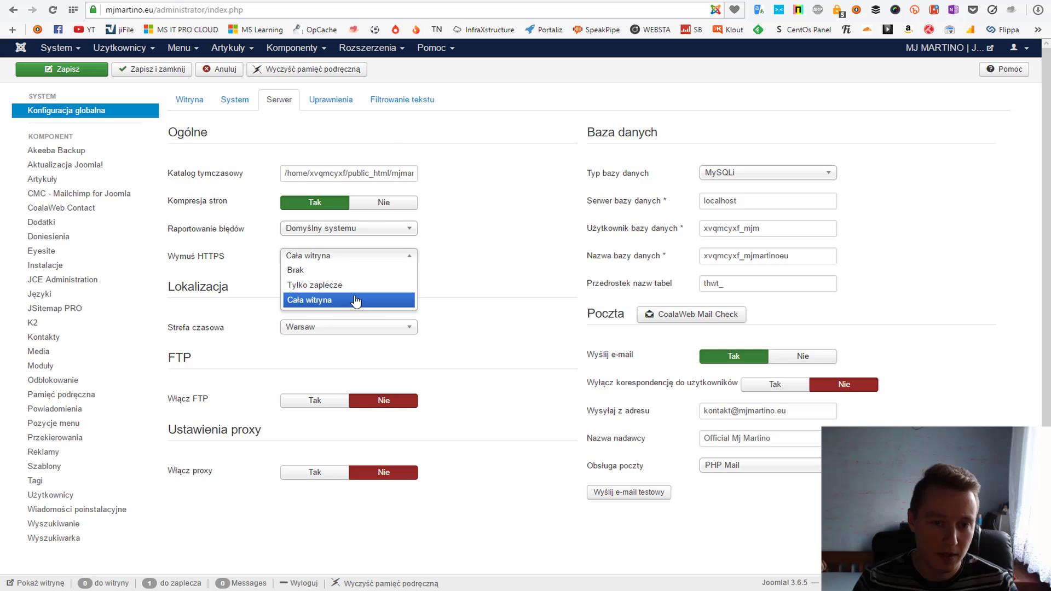
click(354, 300)
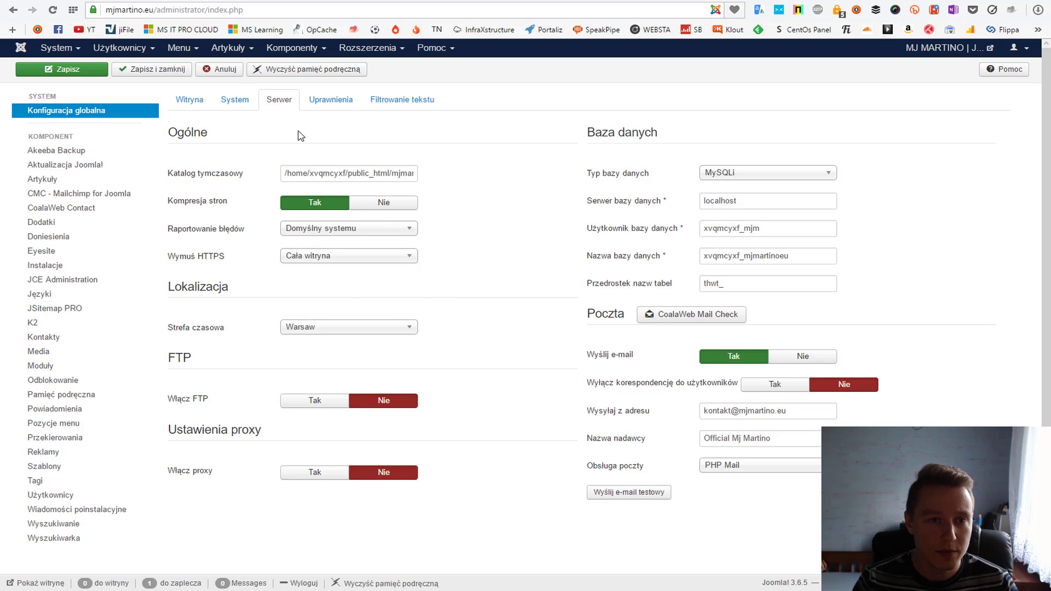
click(220, 70)
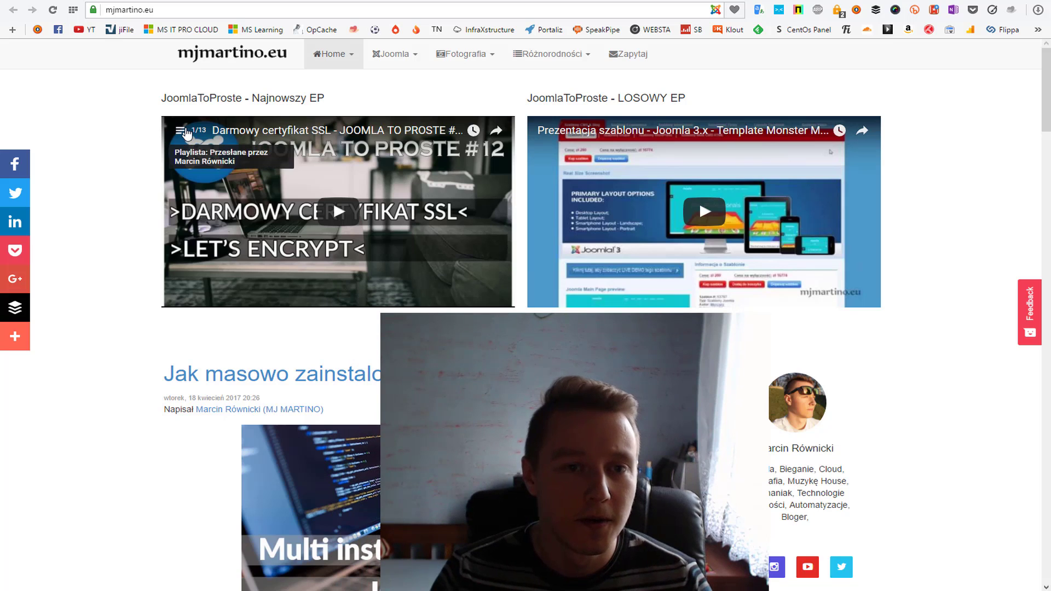
Browse the episode playlist of the JoomlaToProste - Najnowszy EP video on the mjmartino.eu homepage.
click(186, 133)
scroll(318, 198, down, 4)
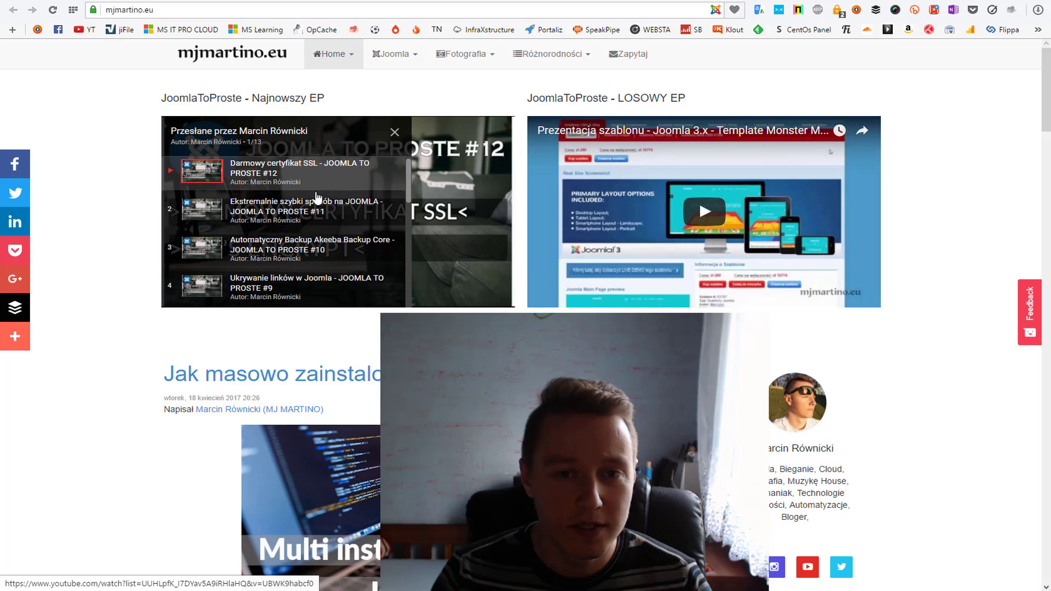
scroll(318, 276, down, 2)
scroll(317, 277, up, 5)
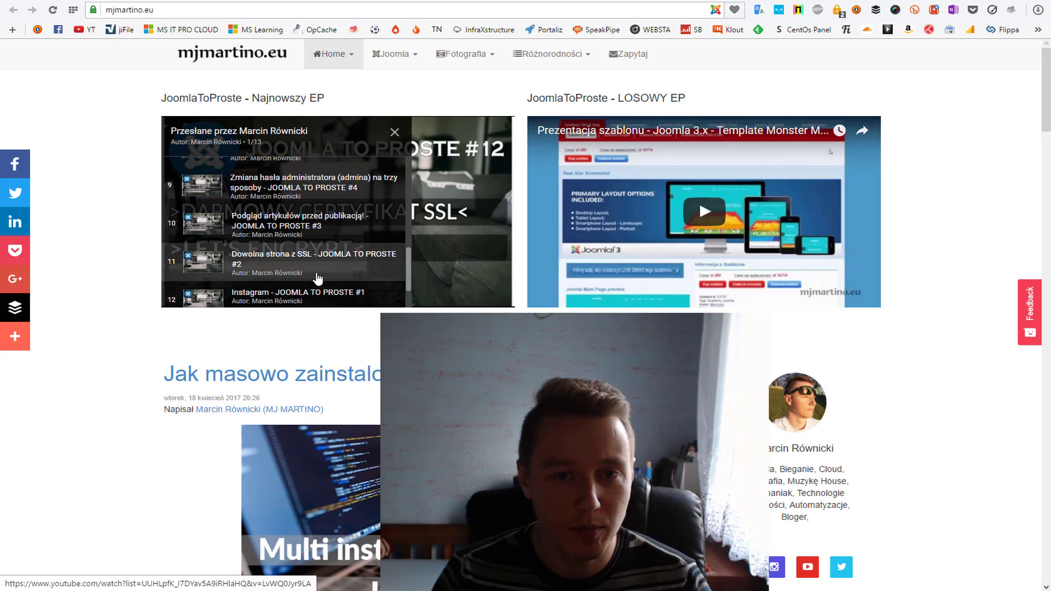
scroll(317, 277, up, 2)
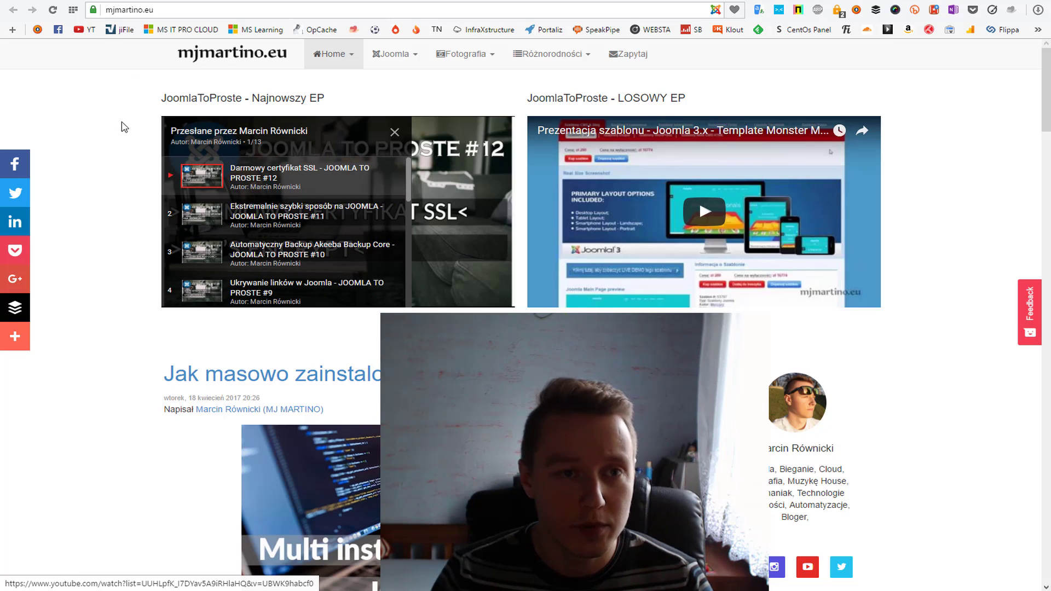